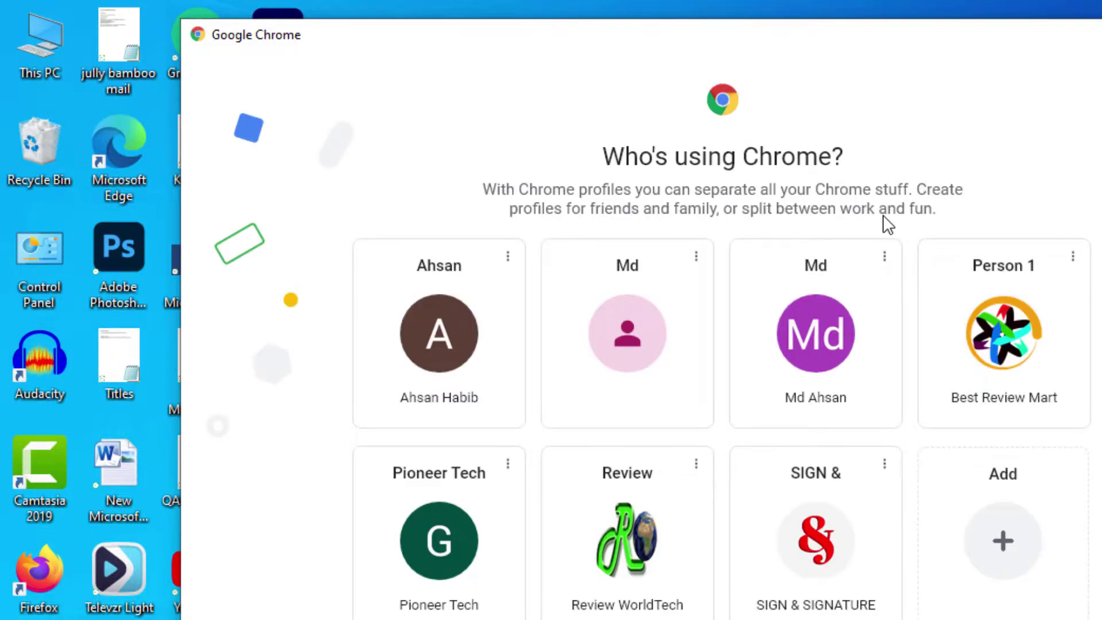
- Open the browser profile, search Google for 'microworkers', and follow the Login sitelink
left_click(805, 345)
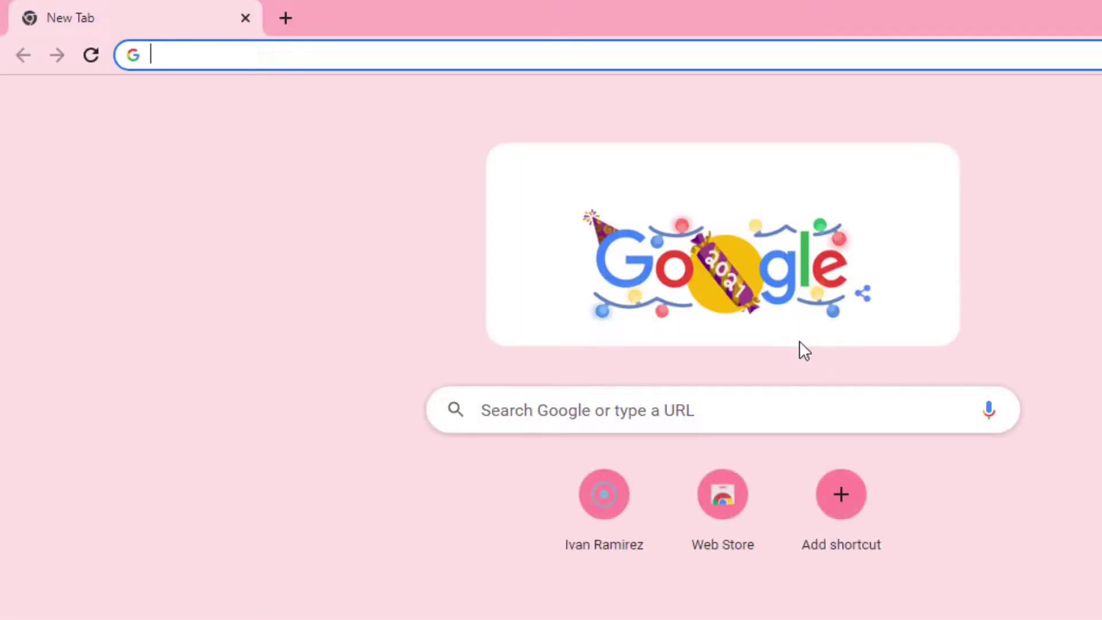
left_click(398, 52)
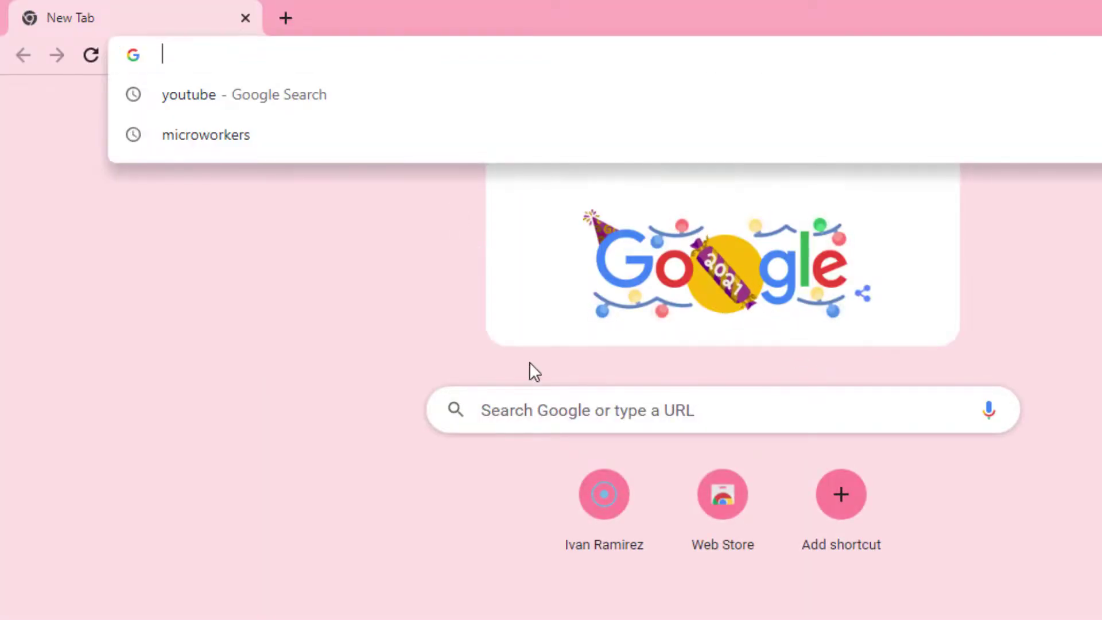
left_click(253, 136)
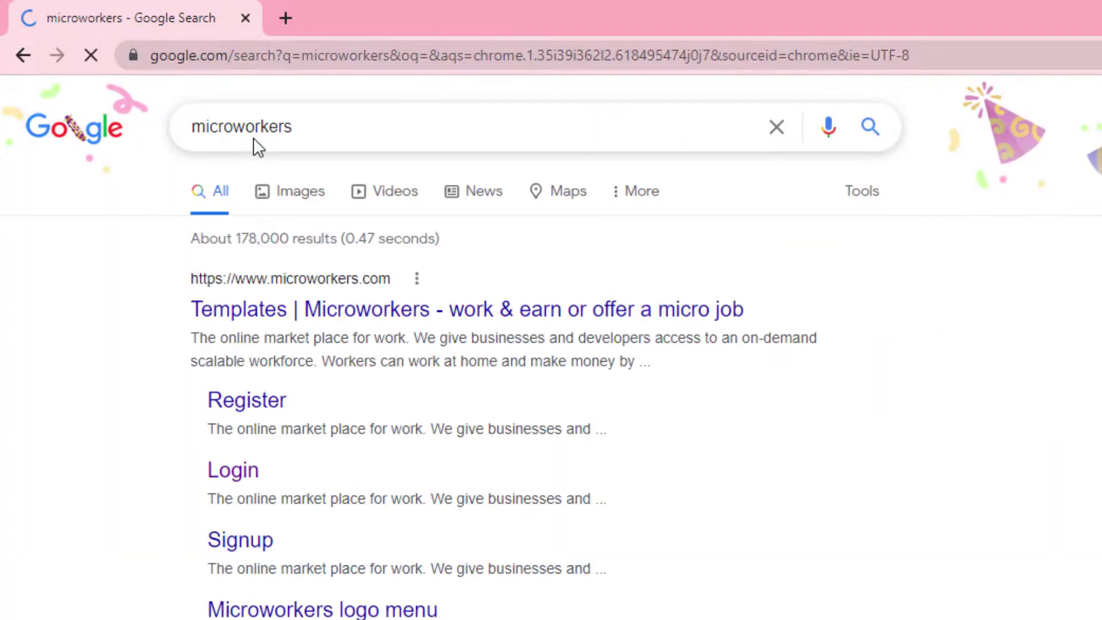
left_click(253, 481)
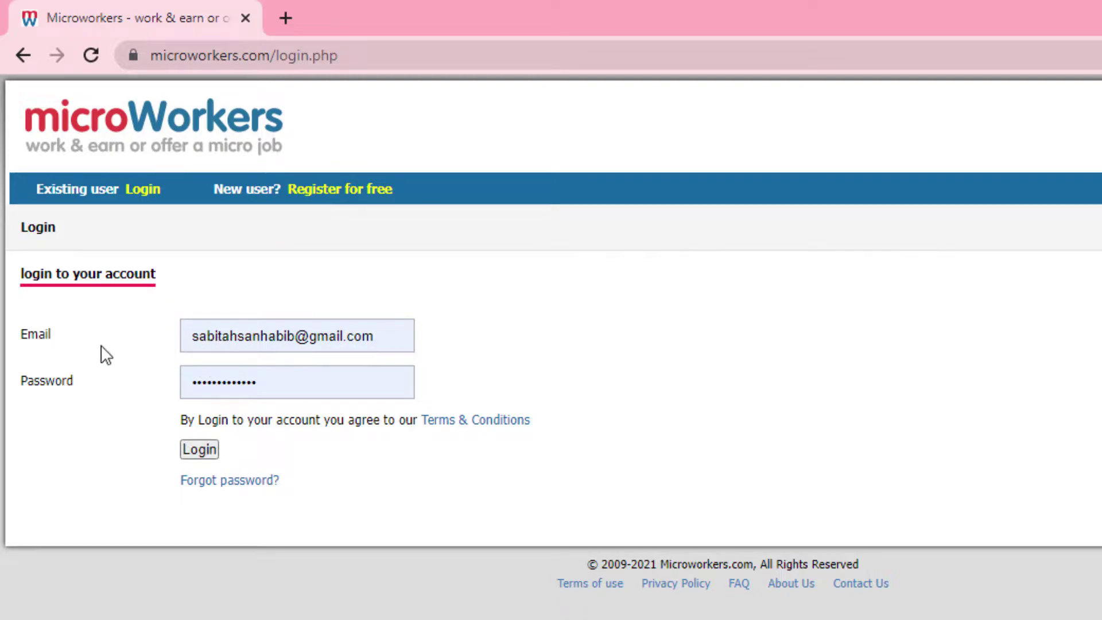
- Log in with the pre-filled email and password to reach the Jobs dashboard
left_click(213, 449)
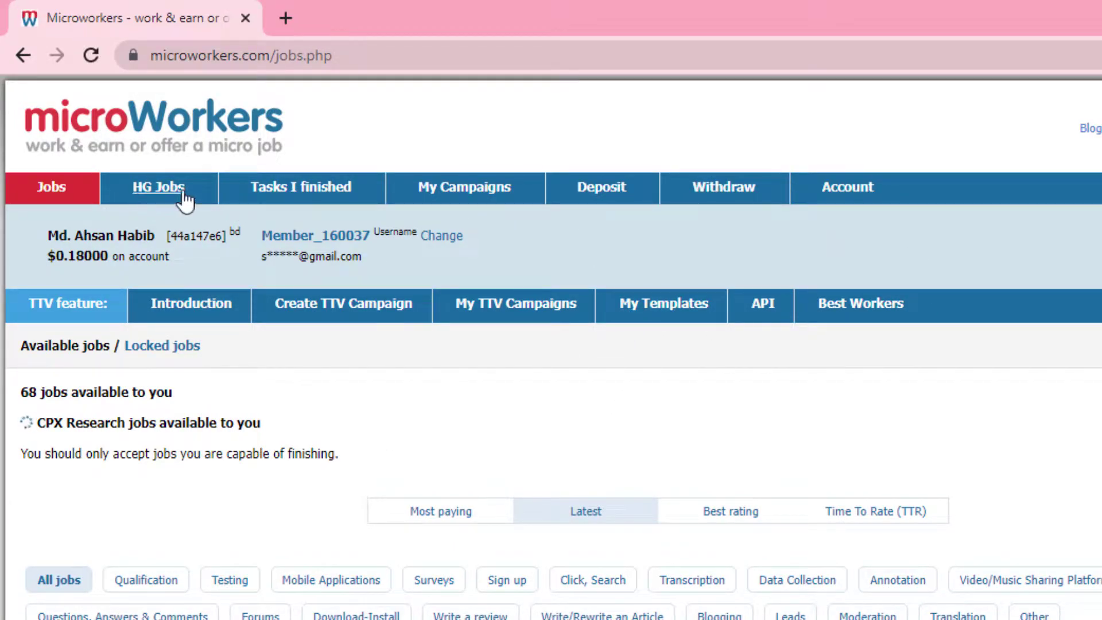
- Go to the Deposit page, review the $10–$500 options, and select the Custom Amount field
left_click(597, 196)
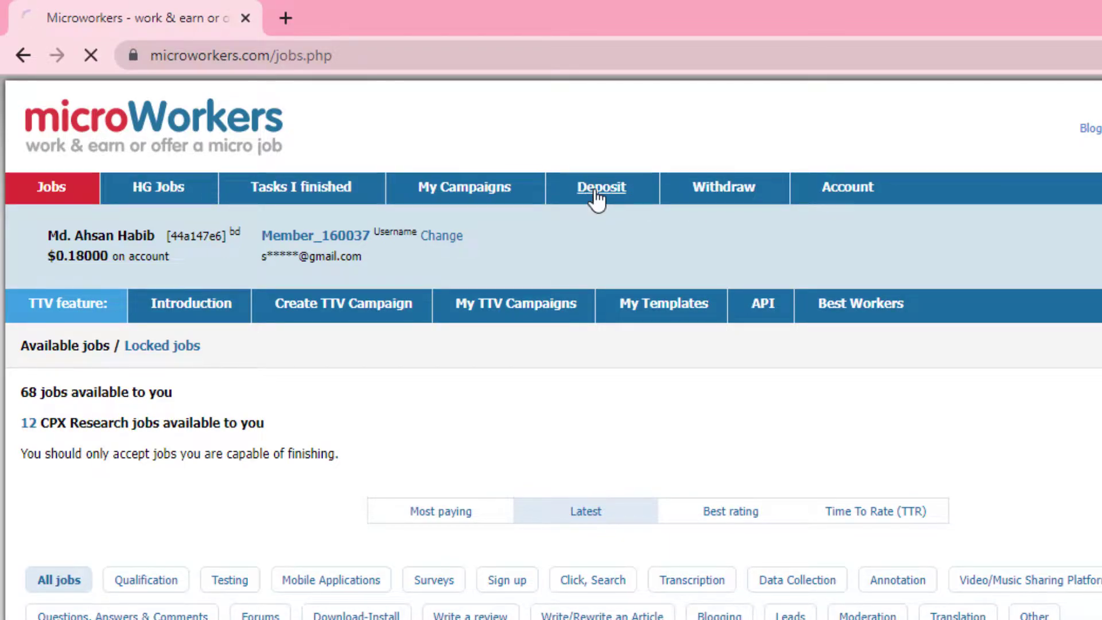
scroll(626, 522, "down", 5)
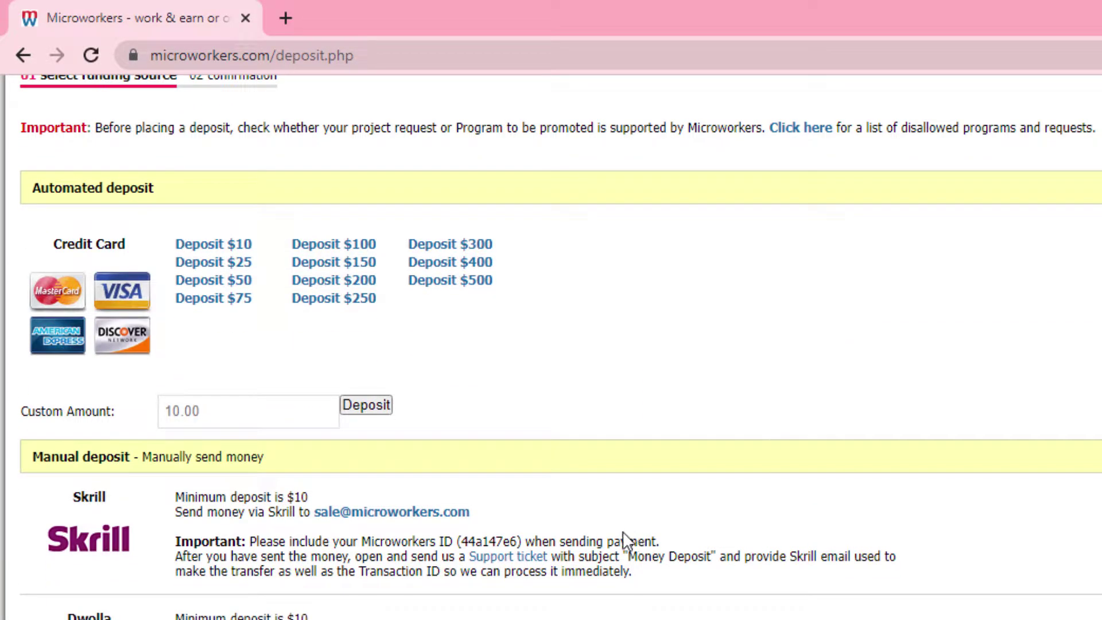
scroll(629, 532, "down", 3)
scroll(628, 540, "up", 5)
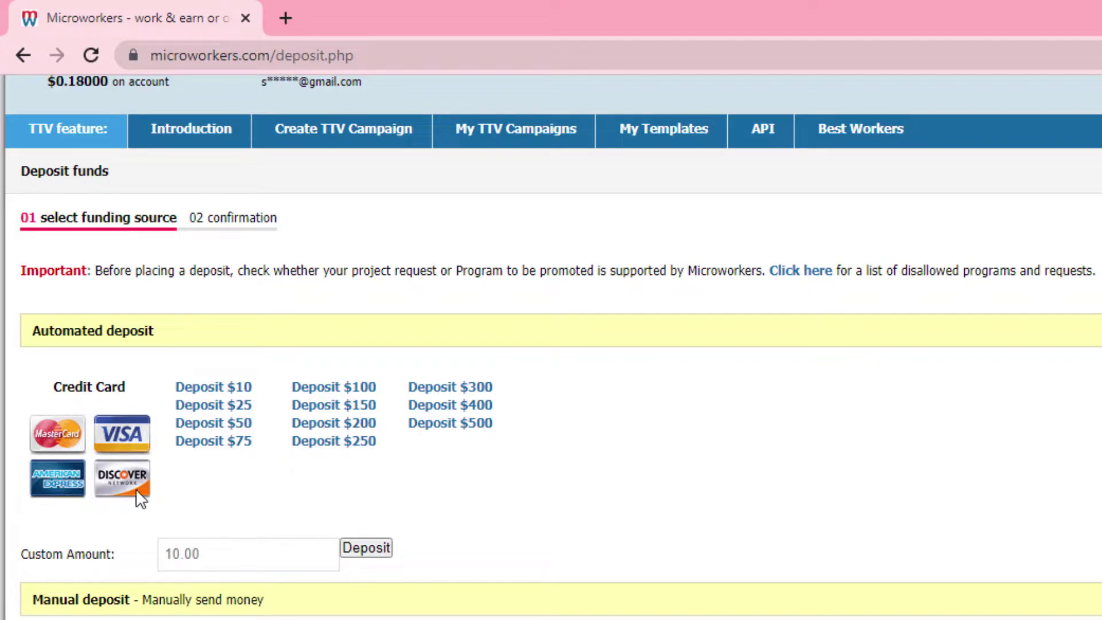
scroll(227, 479, "down", 5)
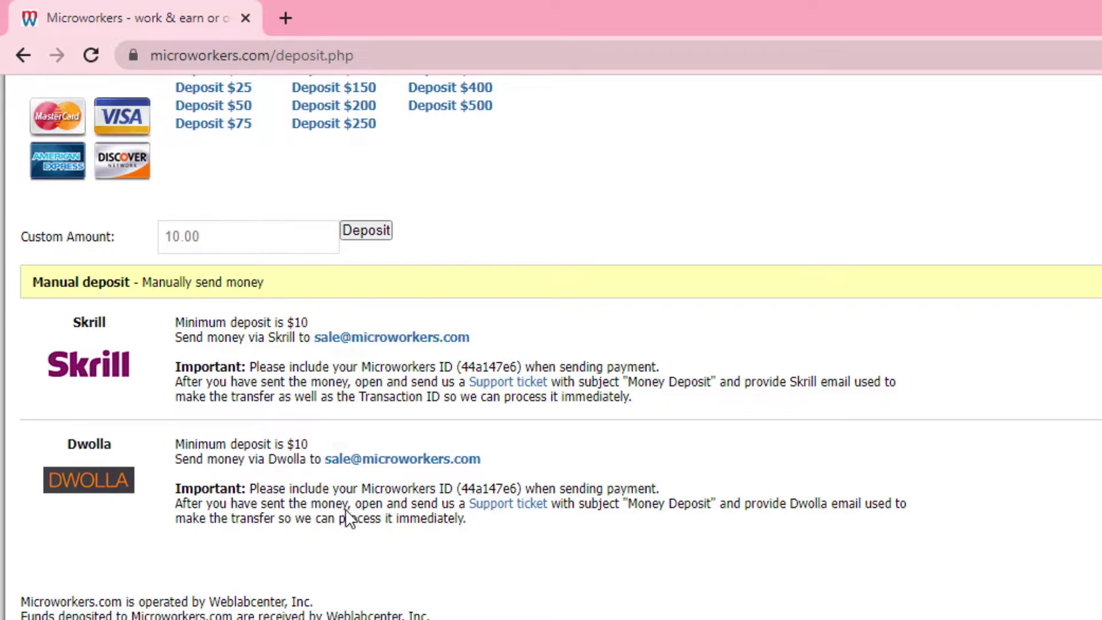
scroll(349, 518, "up", 3)
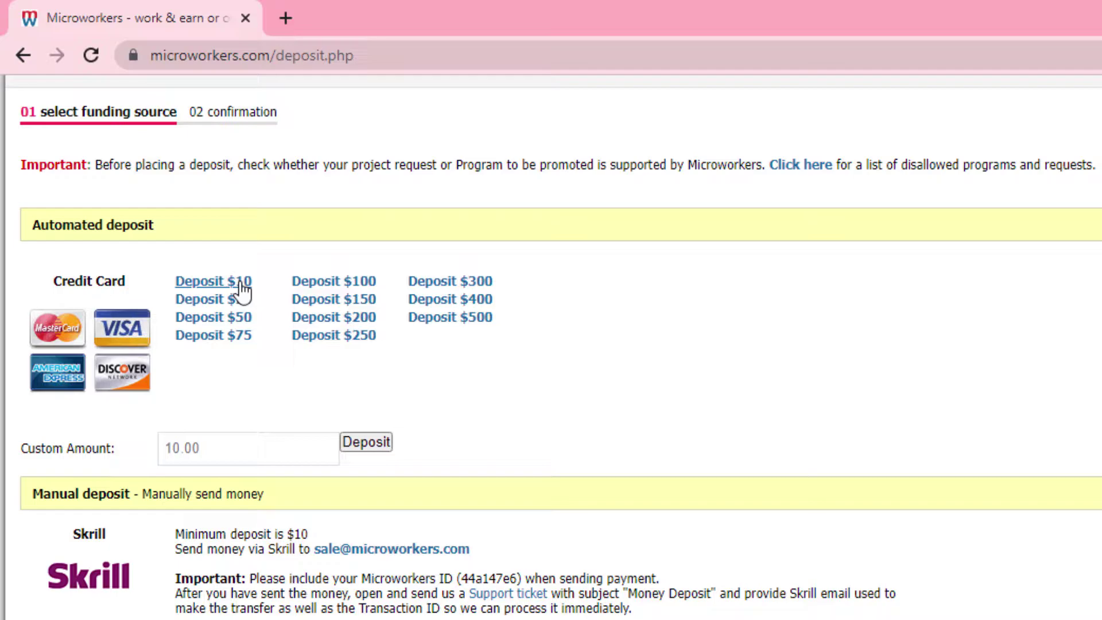
left_click(203, 446)
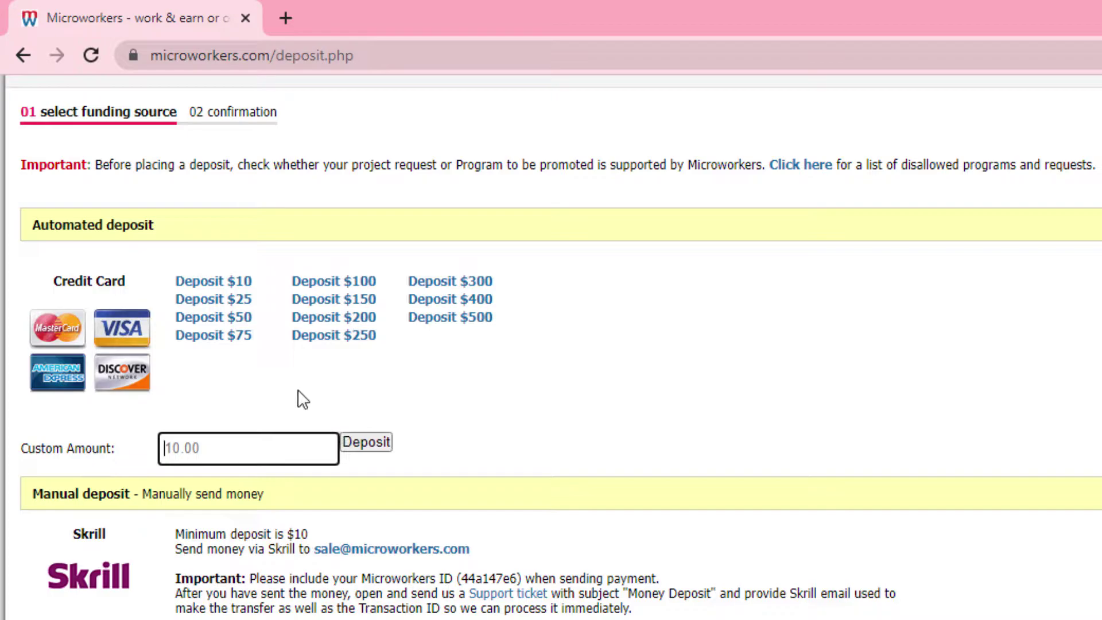
- Choose the $10 credit-card deposit and review the Pay with Credit Card billing form
left_click(239, 282)
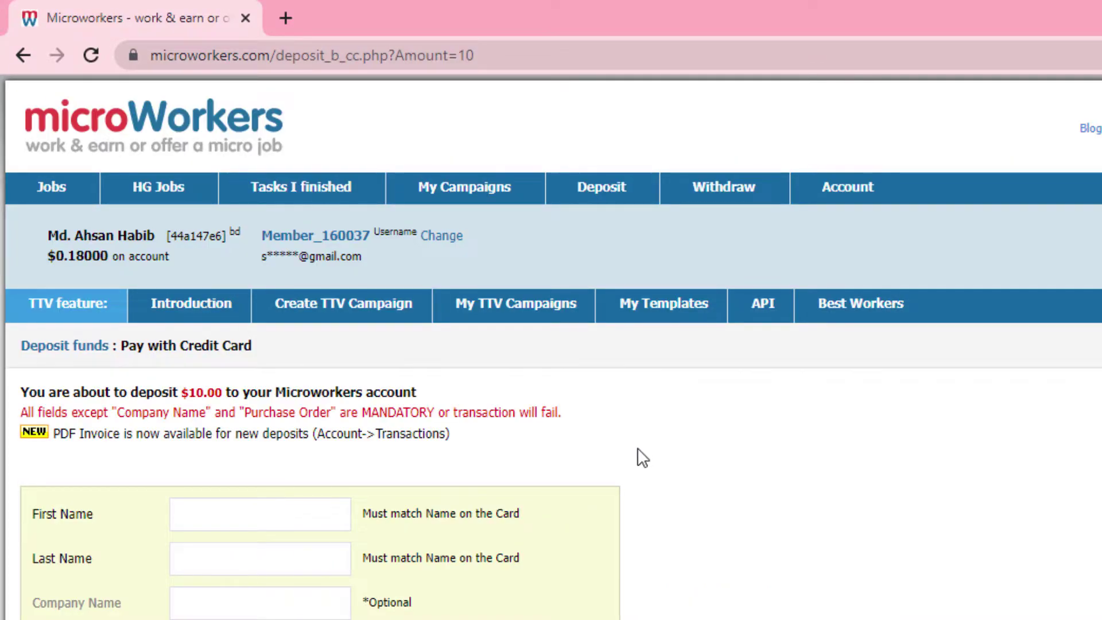
scroll(639, 457, "down", 4)
scroll(641, 459, "down", 4)
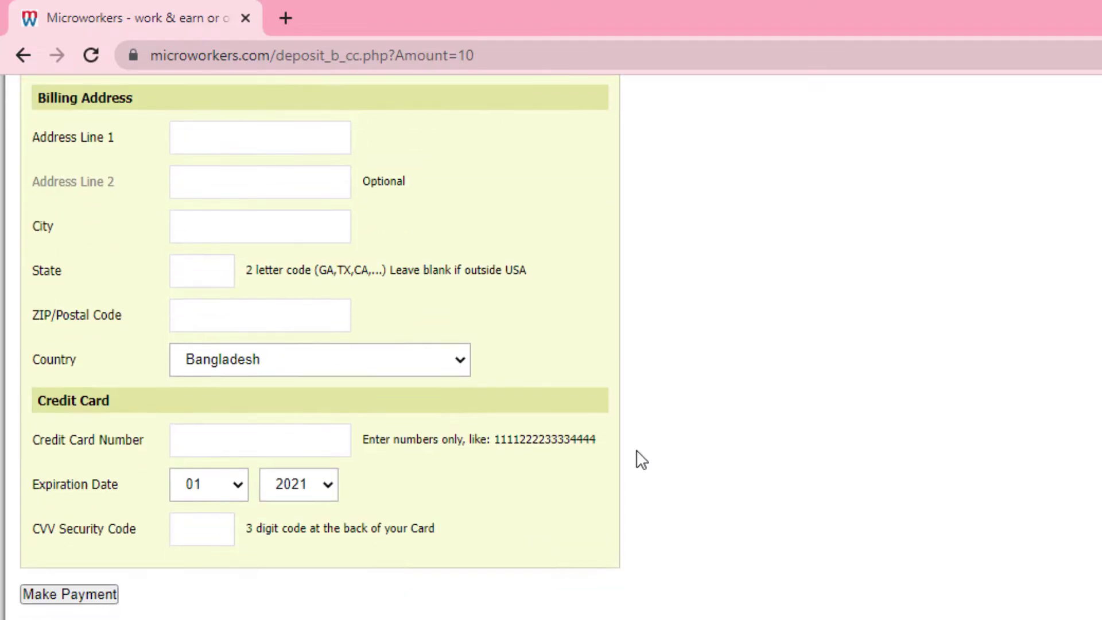
scroll(641, 459, "up", 7)
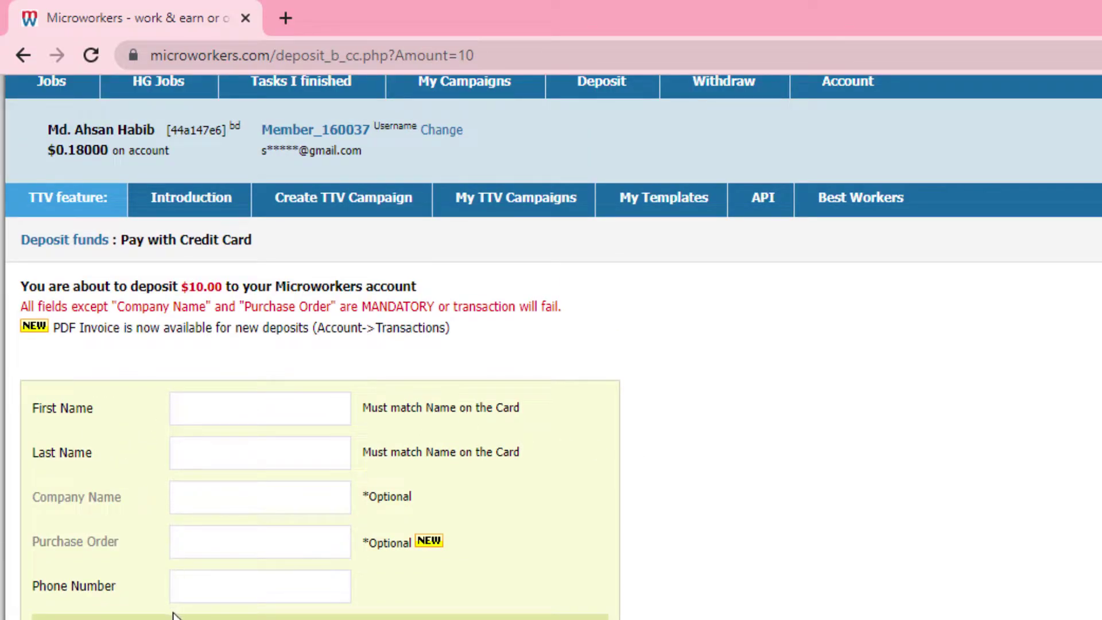
scroll(172, 610, "down", 3)
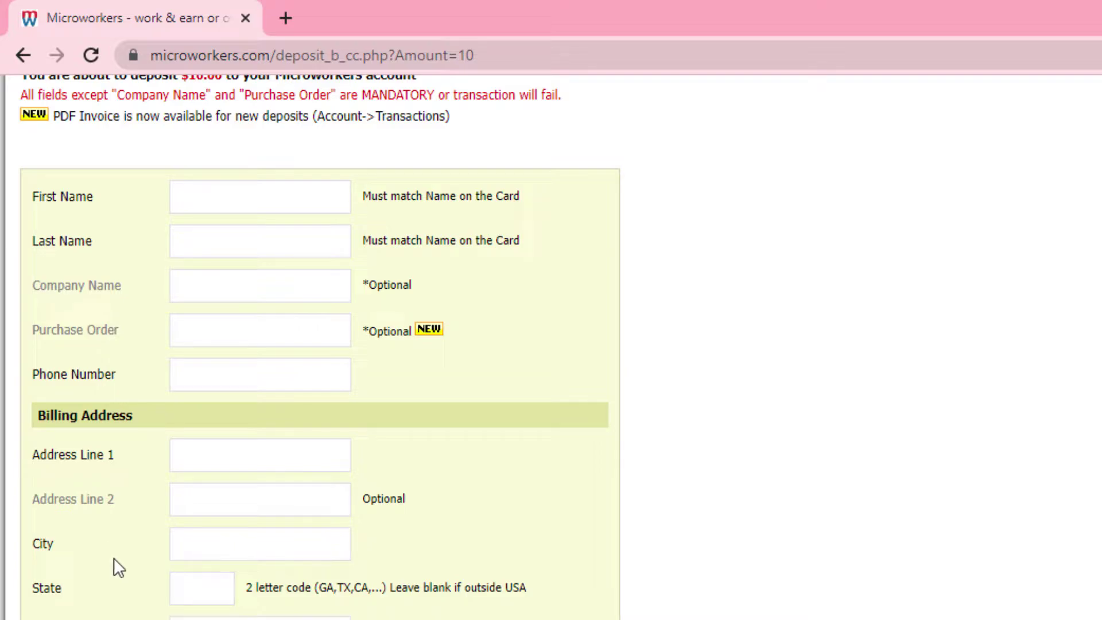
scroll(199, 582, "down", 2)
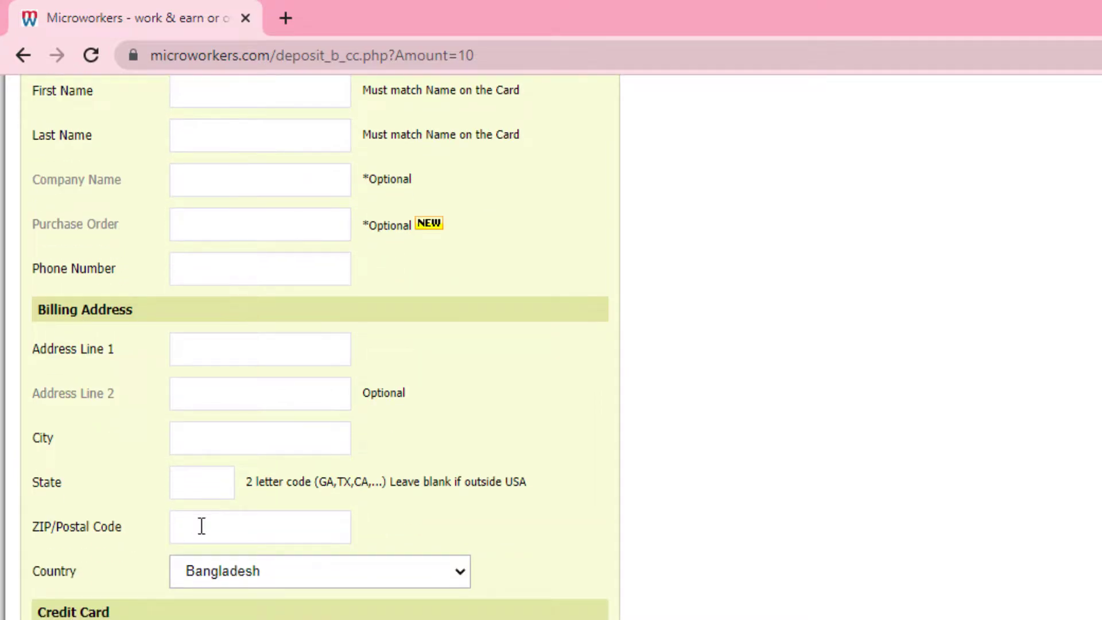
scroll(182, 591, "down", 3)
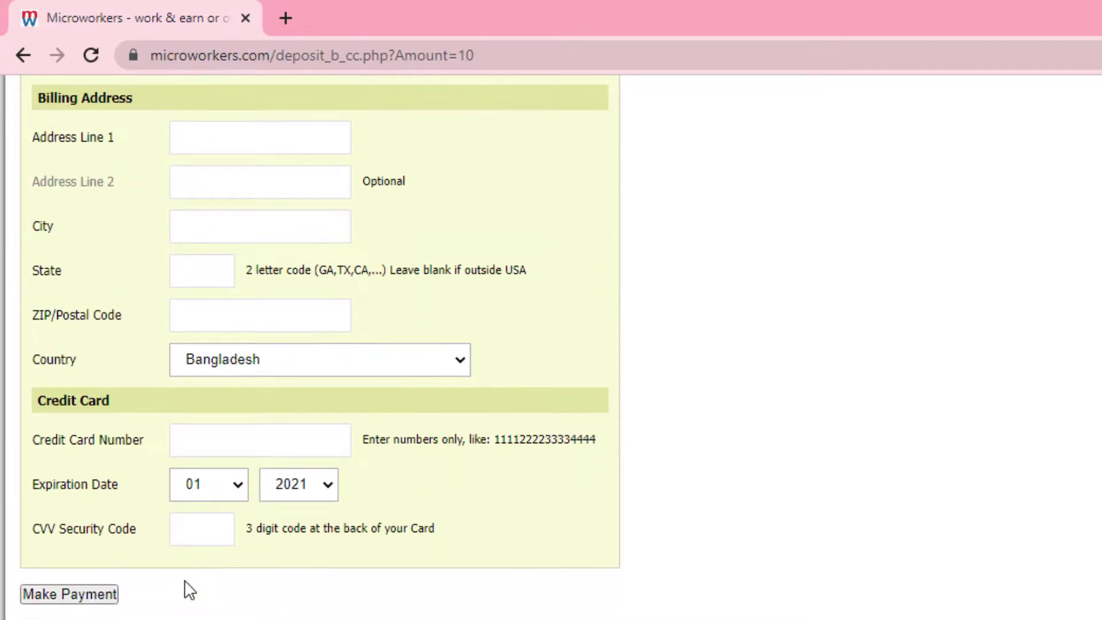
scroll(189, 591, "up", 8)
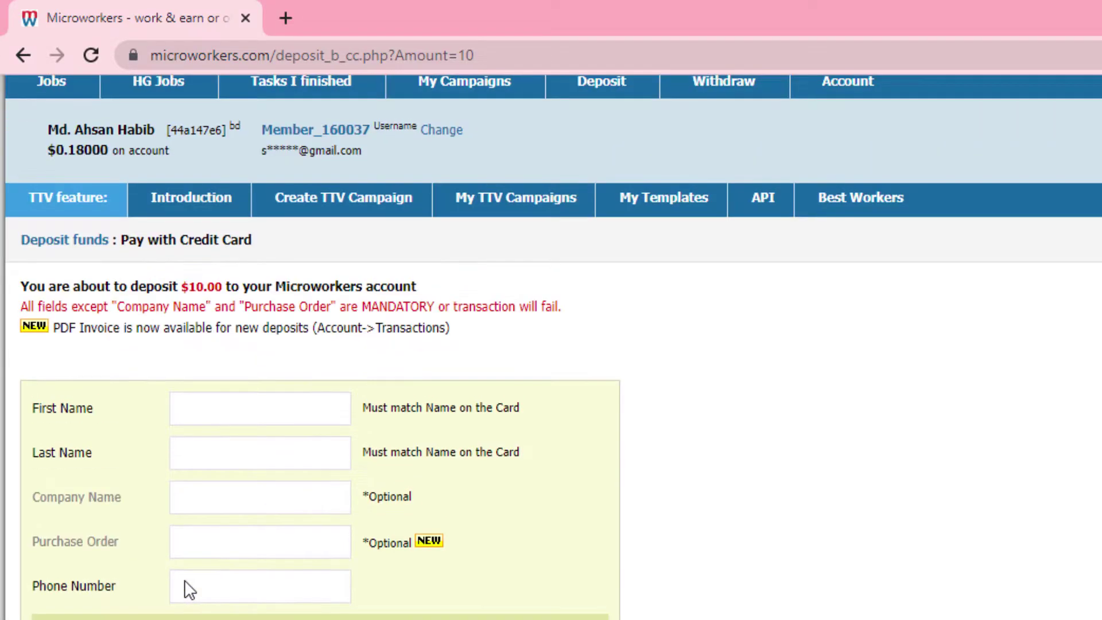
left_click(225, 401)
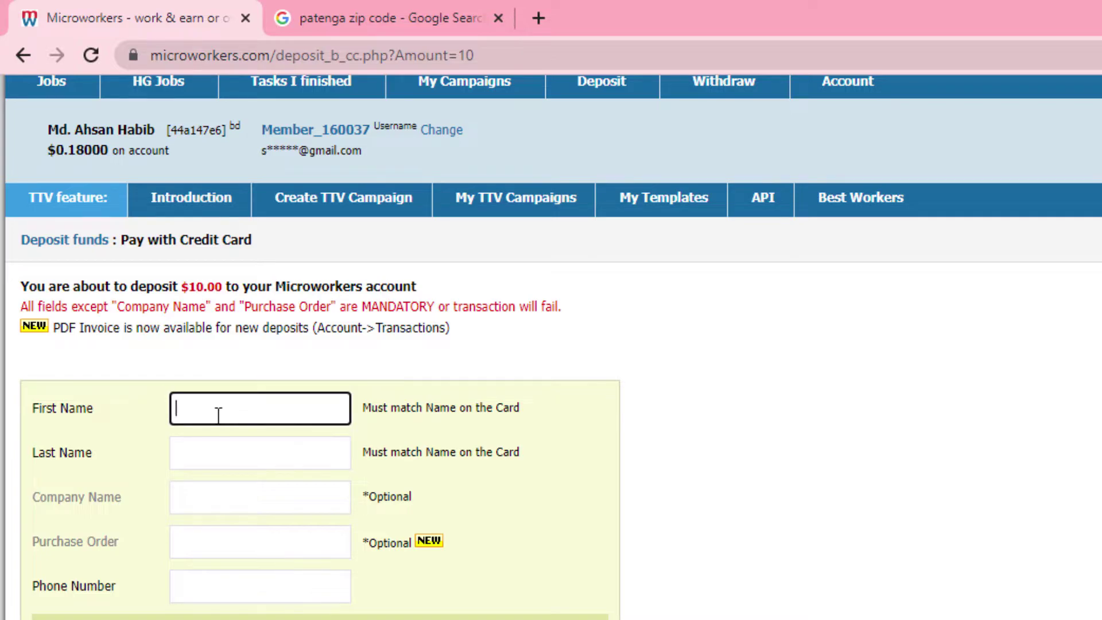
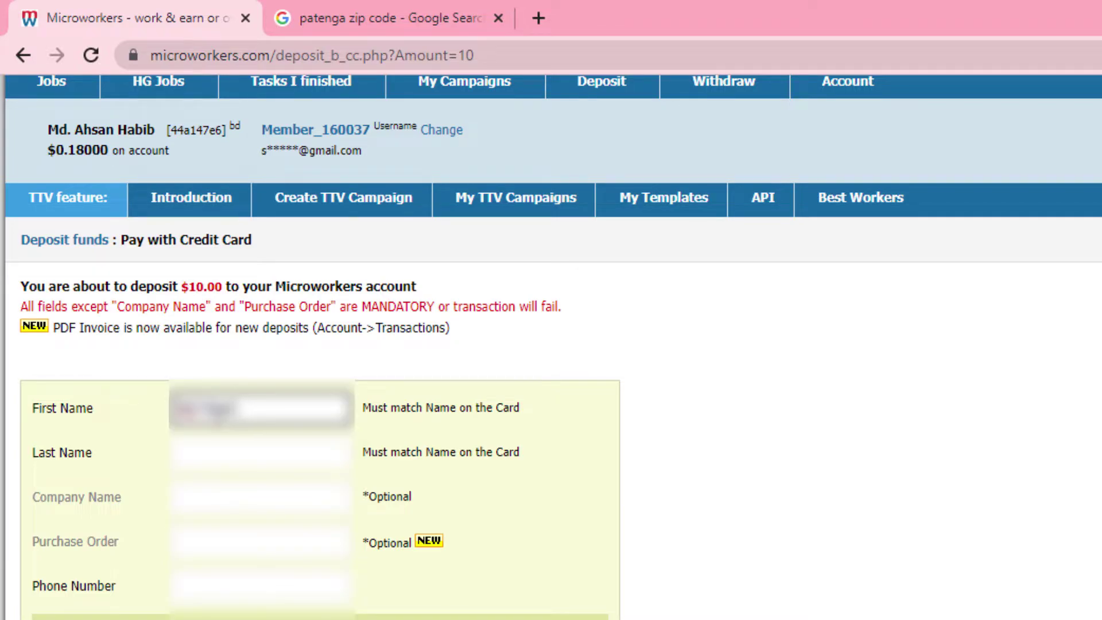
- Enter the cardholder's first name, last name and phone number
left_click(205, 442)
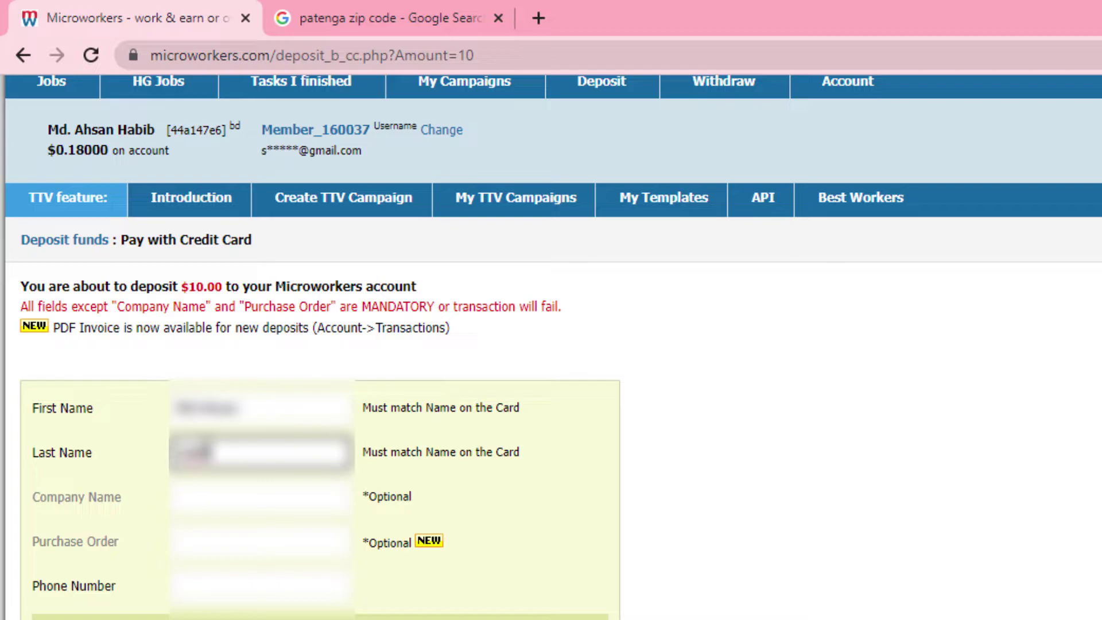
type("Hab")
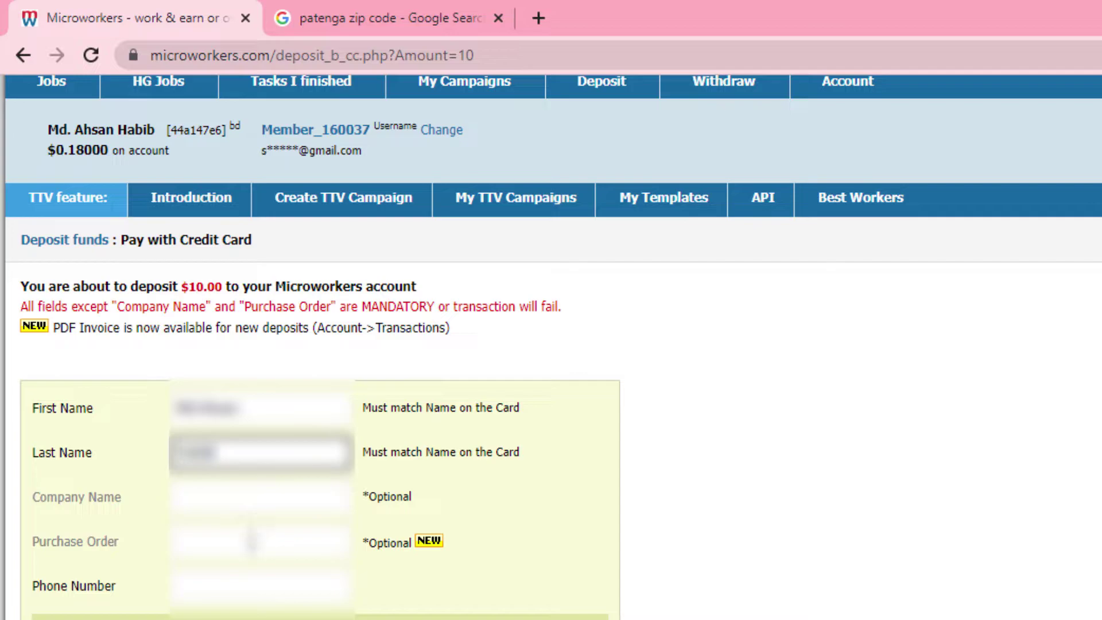
scroll(248, 550, "down", 2)
left_click(244, 482)
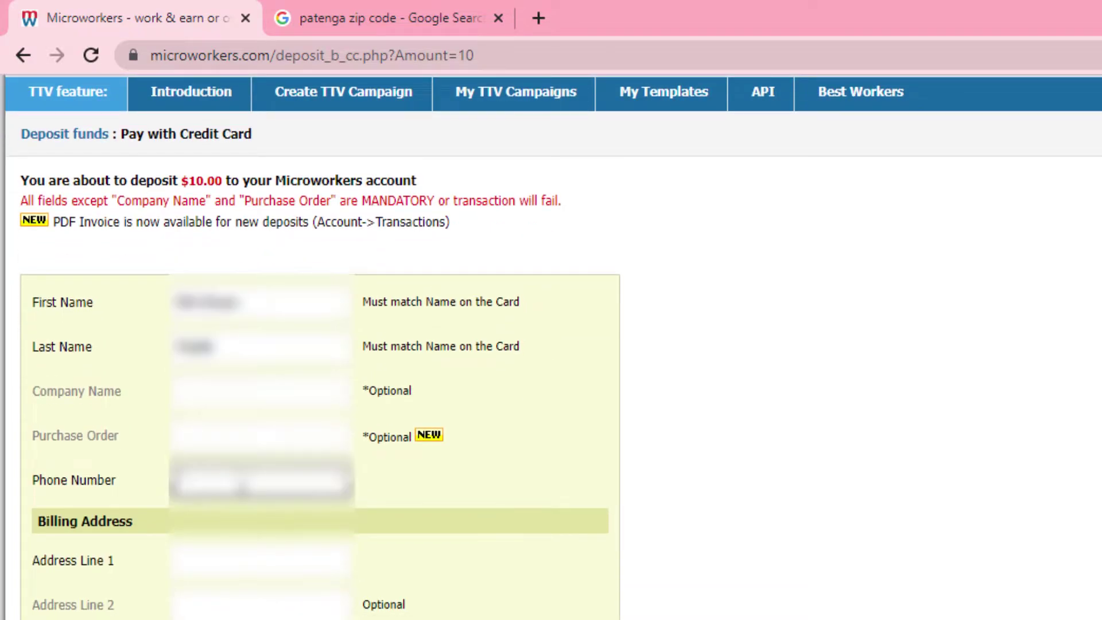
type("+88017")
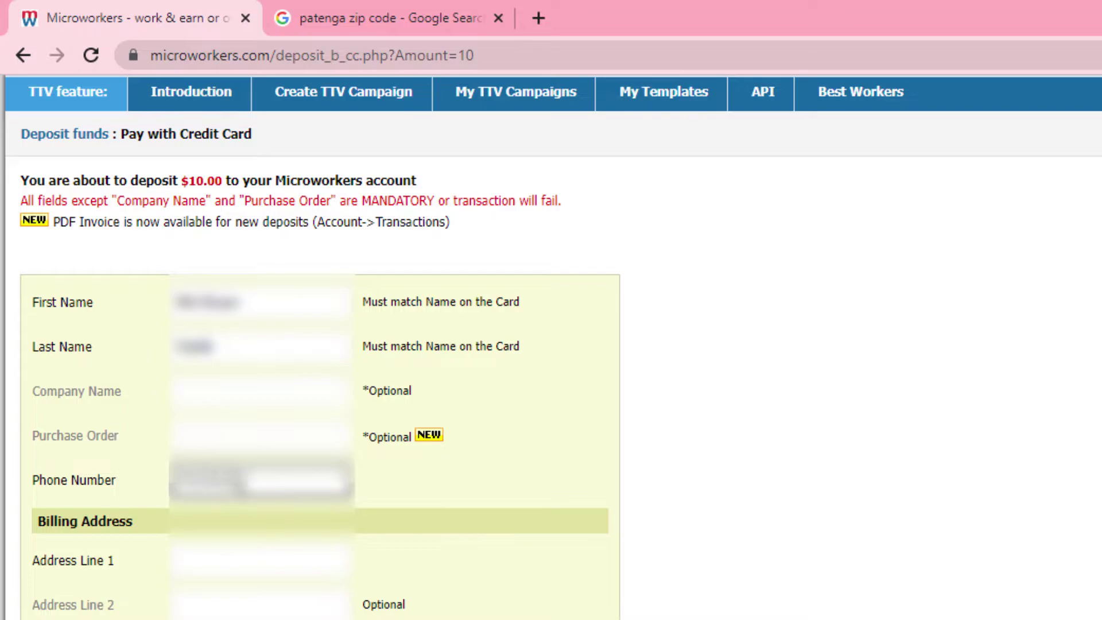
type("11")
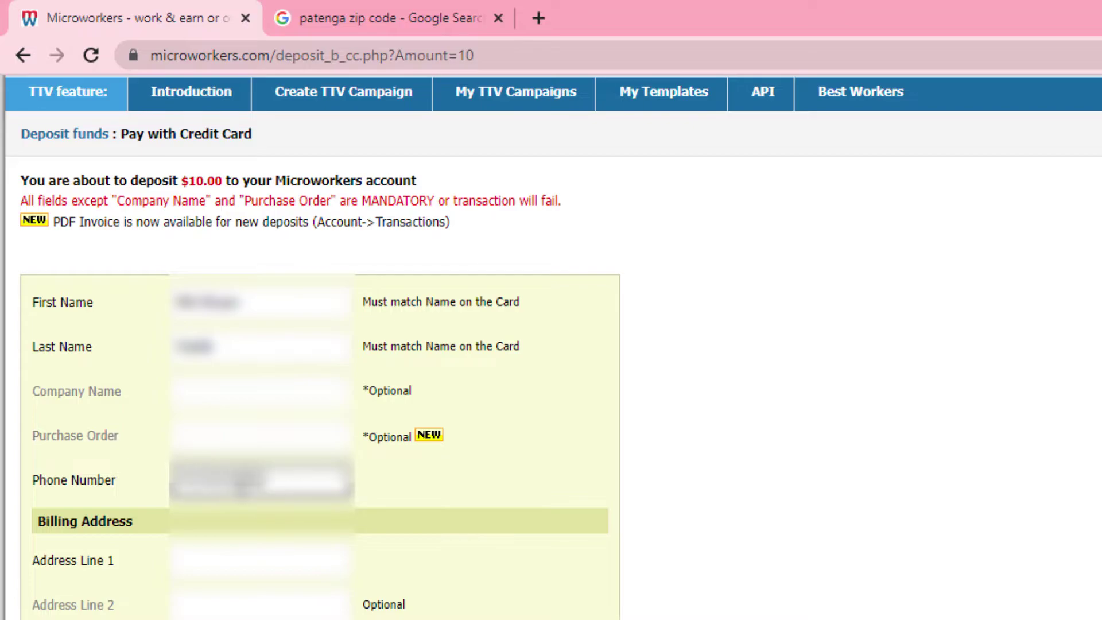
- Enter the cardholder's street address in the first billing address line
scroll(263, 357, "up", 1)
scroll(263, 357, "up", 1)
scroll(362, 583, "down", 3)
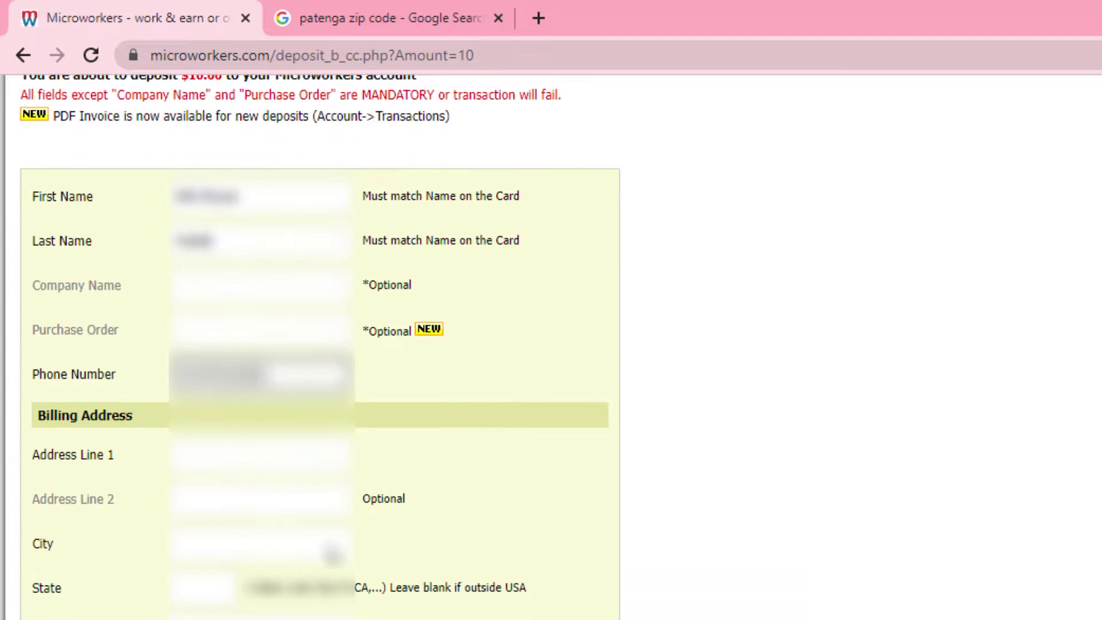
left_click(264, 466)
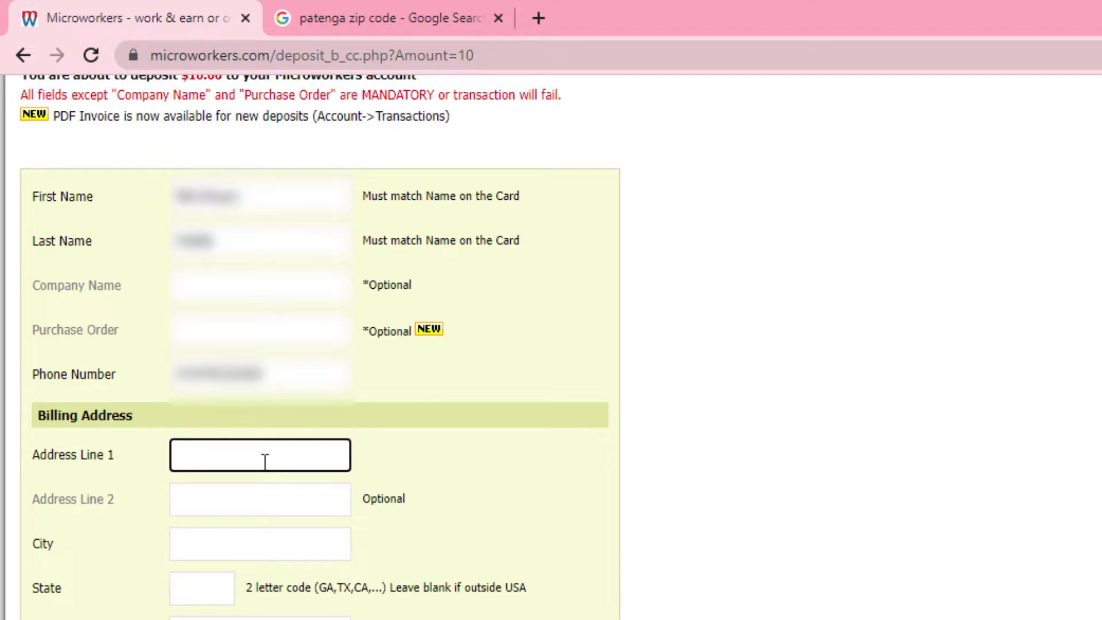
type("potenga, C")
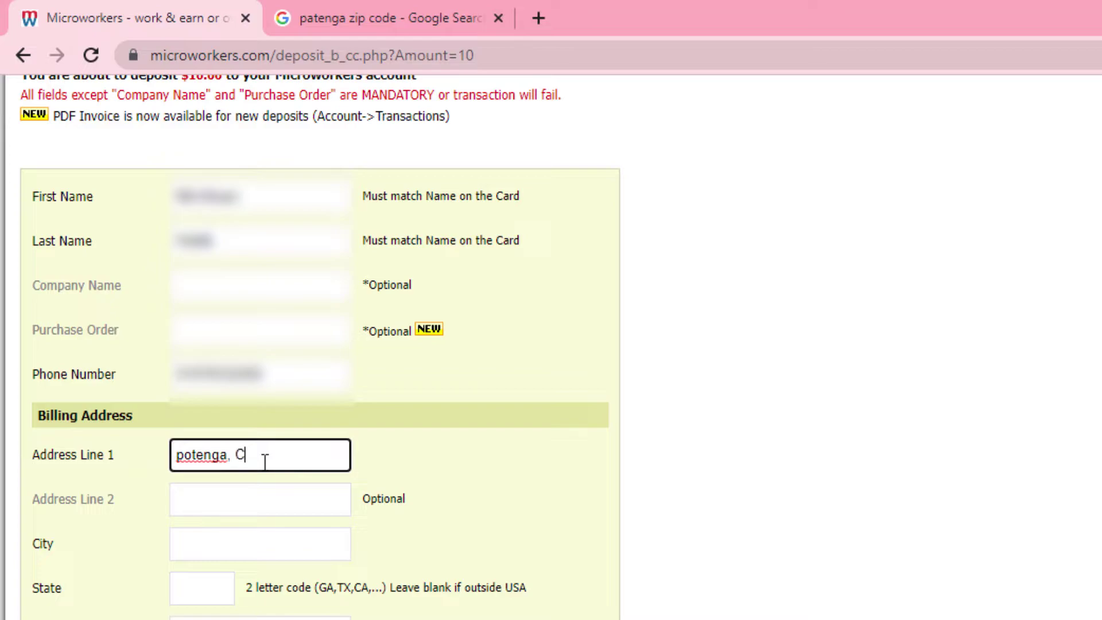
type("hattograme")
key("BackSpace")
left_click(269, 493)
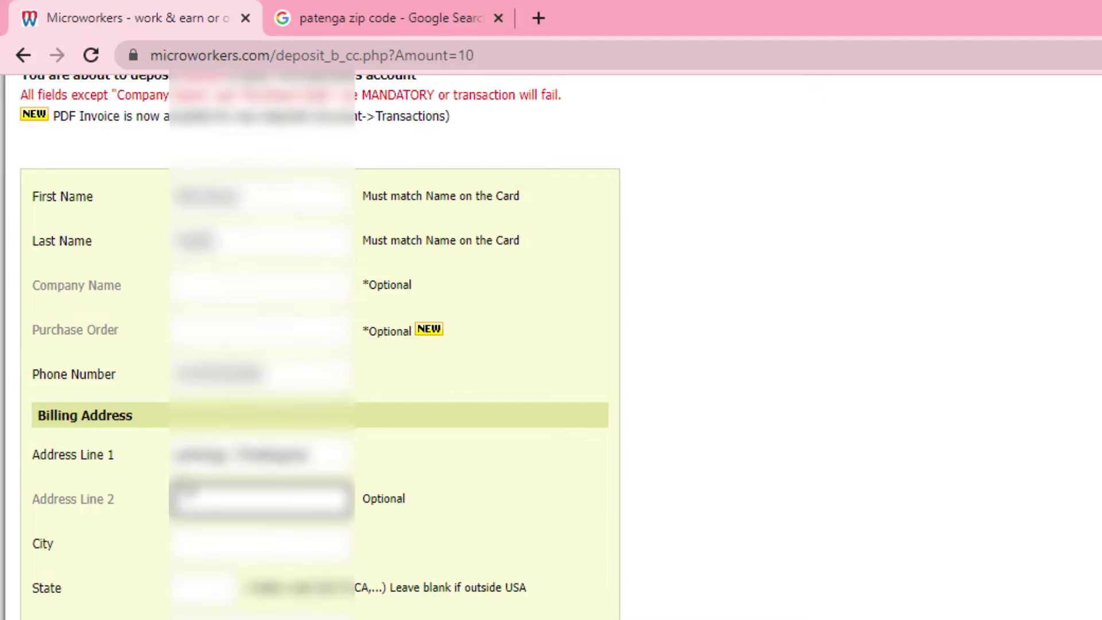
- Fill in the billing city and ZIP/postal code, leaving State blank
scroll(224, 471, "down", 2)
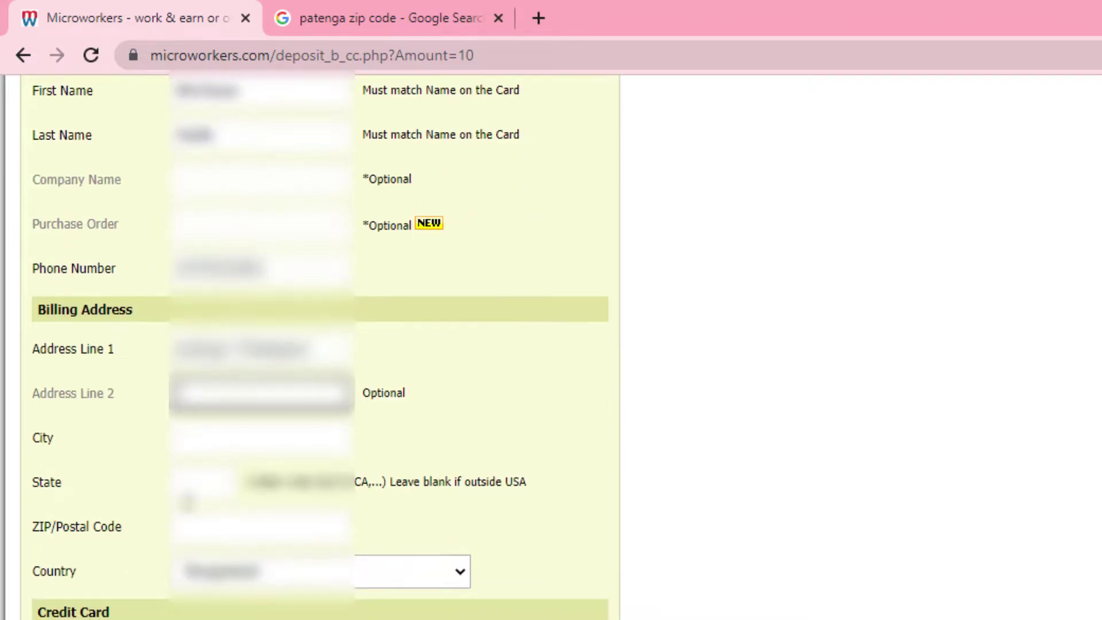
left_click(225, 445)
type("Chit")
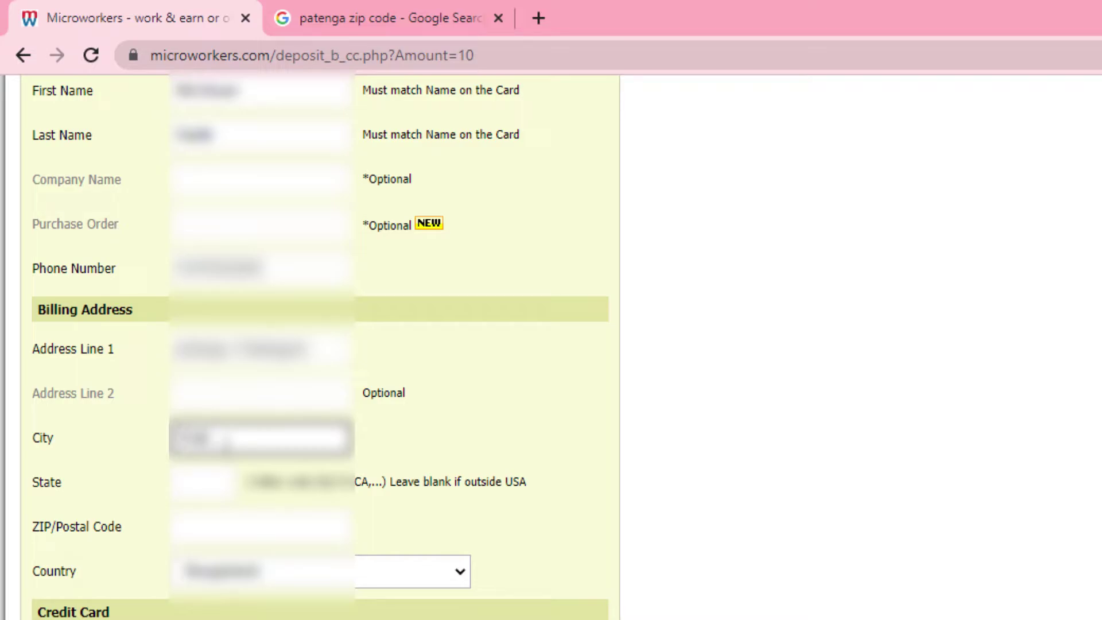
type("tagong")
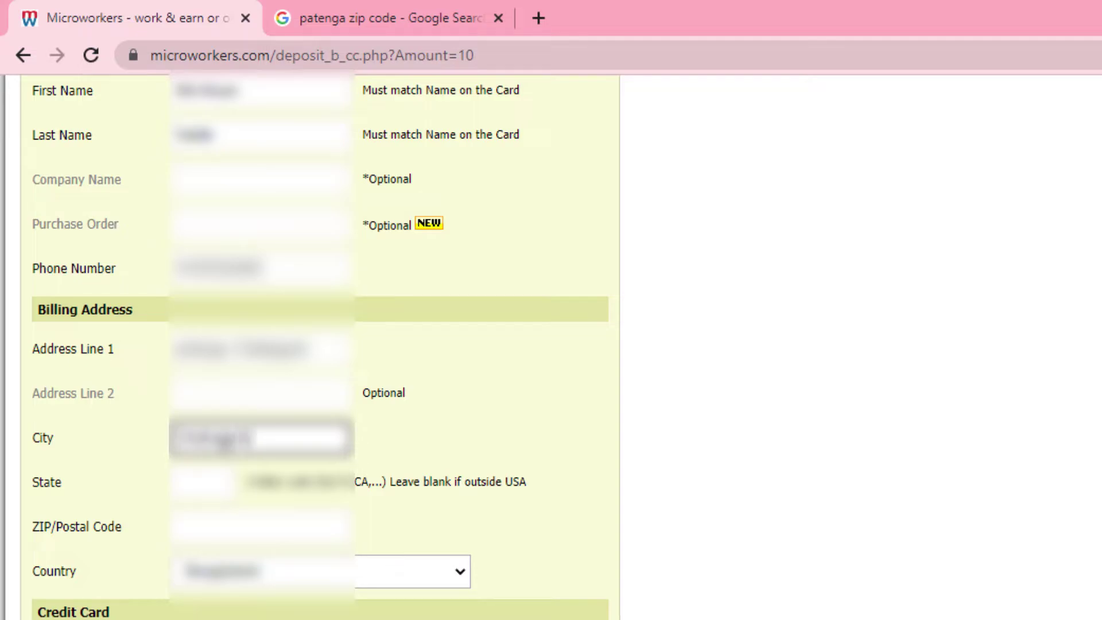
left_click(215, 484)
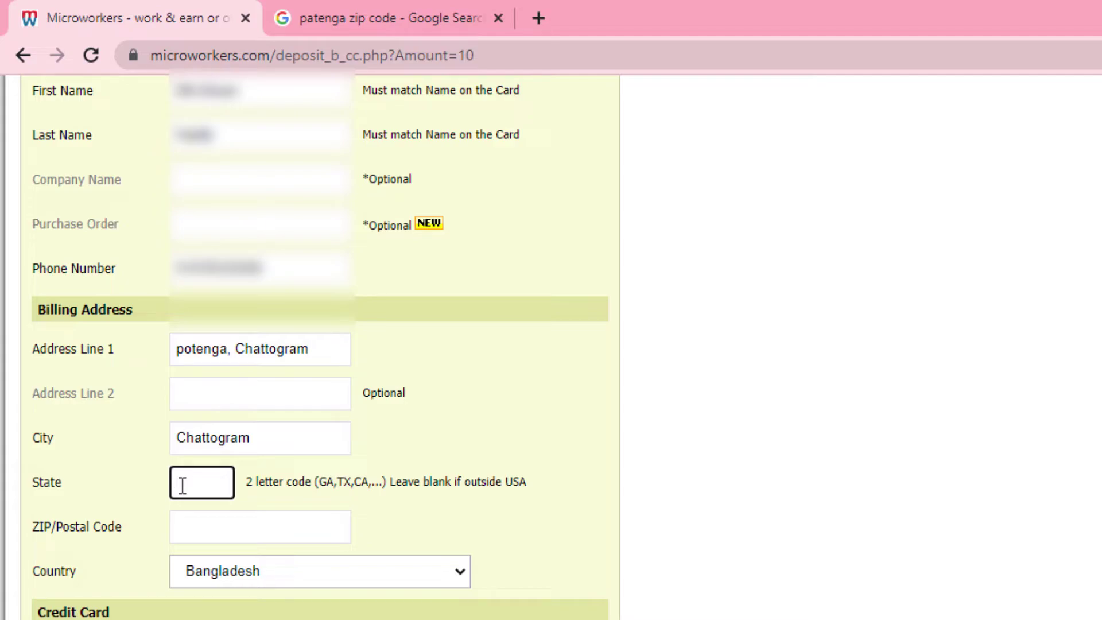
left_click(188, 523)
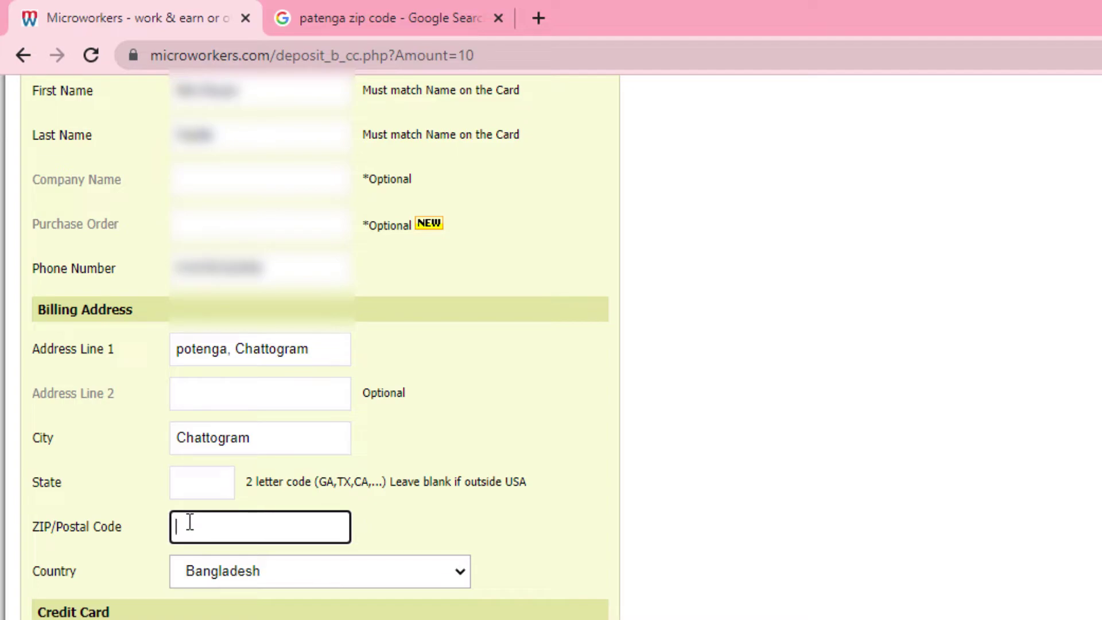
type("4204")
- Enter the credit card number and pick its expiration month and year
scroll(310, 605, "down", 3)
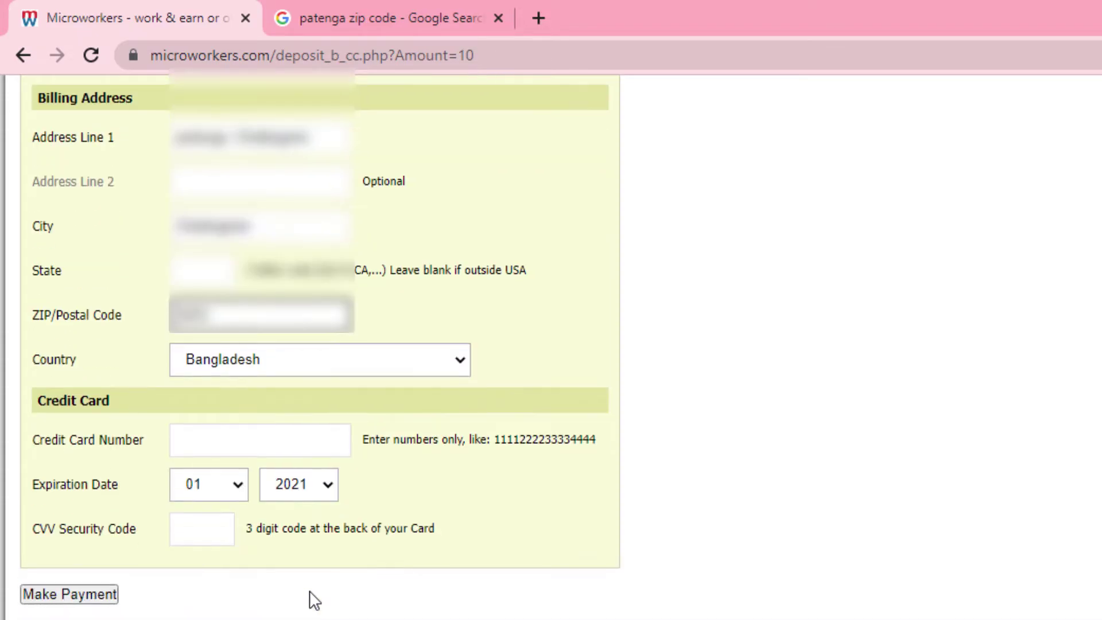
left_click(204, 440)
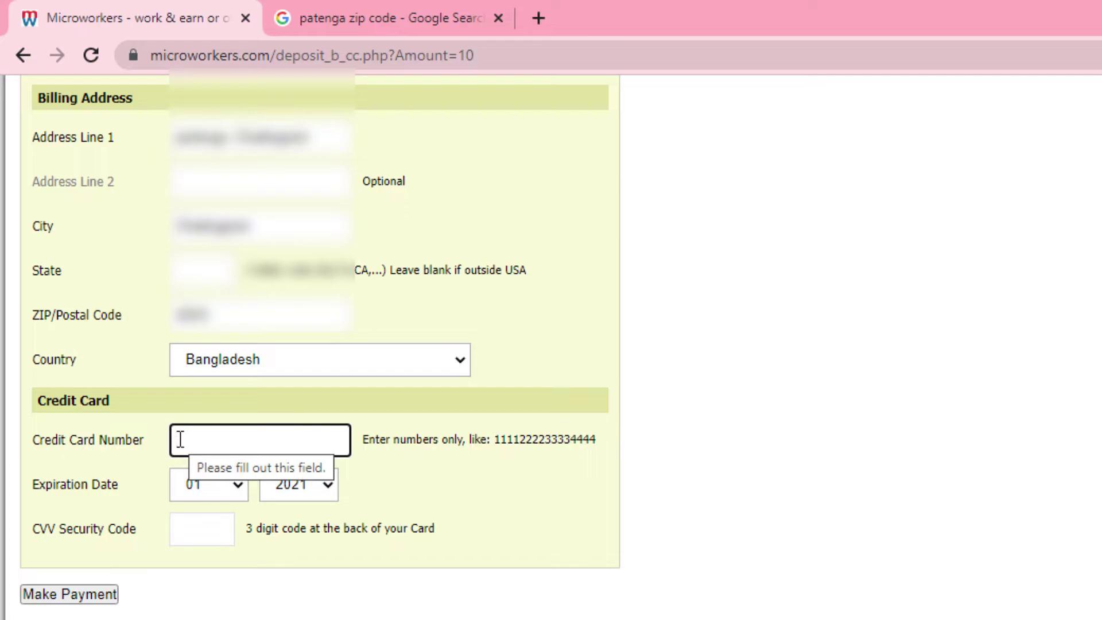
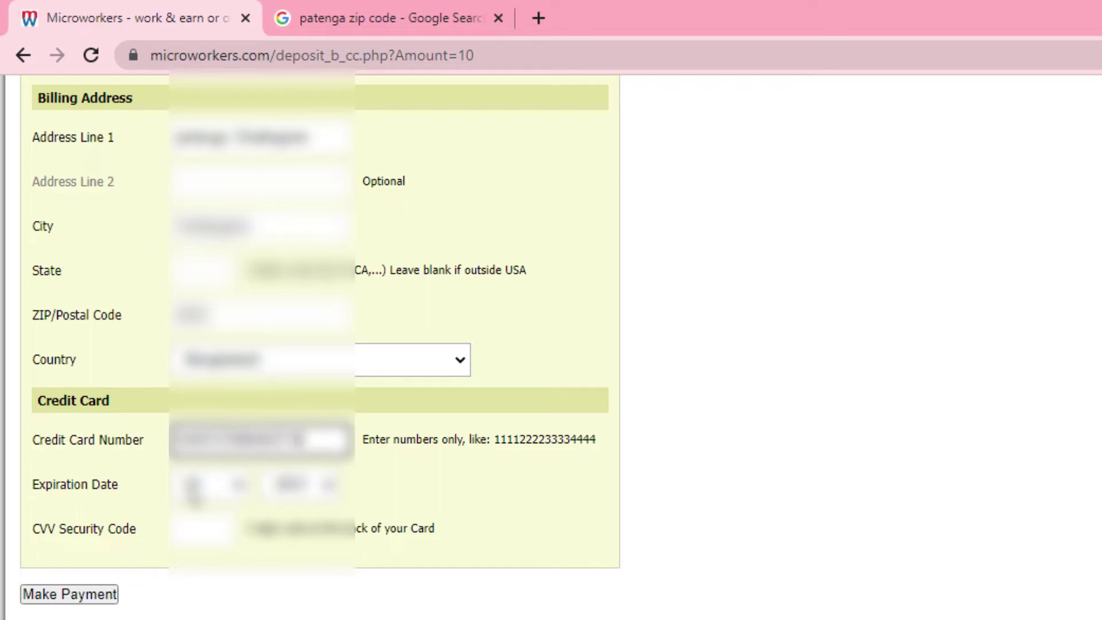
left_click(239, 489)
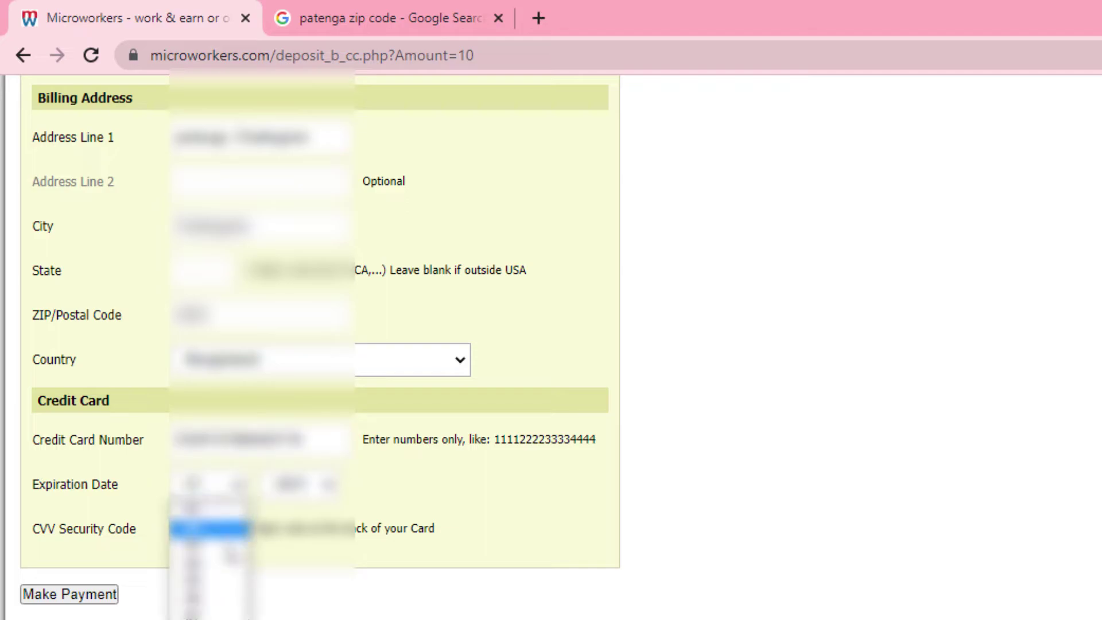
left_click(215, 581)
left_click(328, 489)
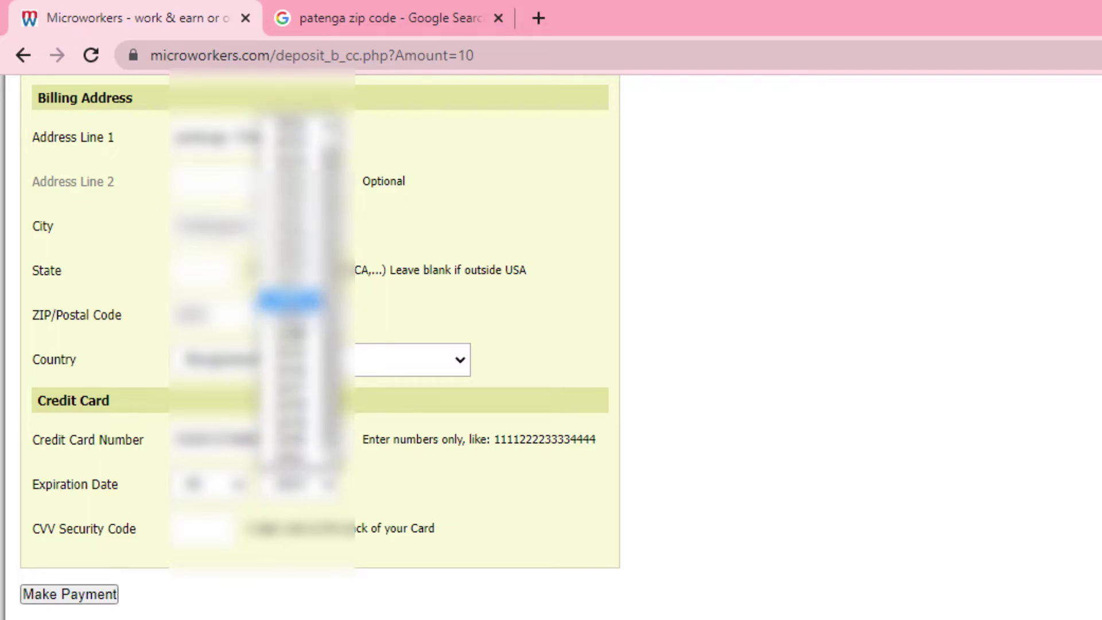
left_click(318, 156)
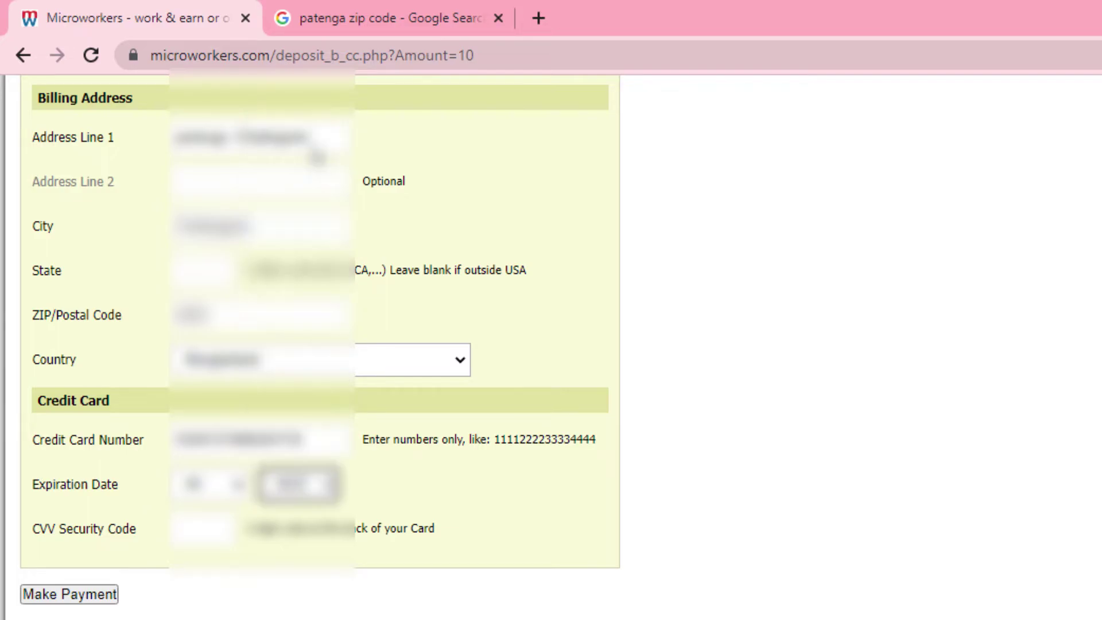
- Enter the card's CVV security code
left_click(199, 532)
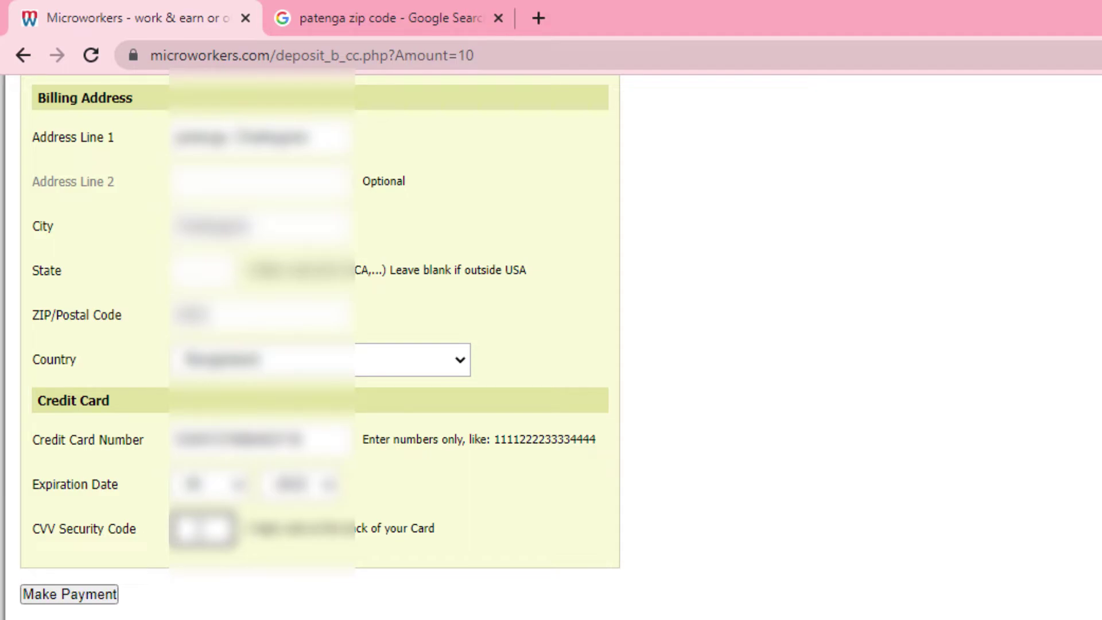
key("BackSpace")
key("BackSpace")
key("BackSpace")
type("***")
scroll(470, 504, "down", 1)
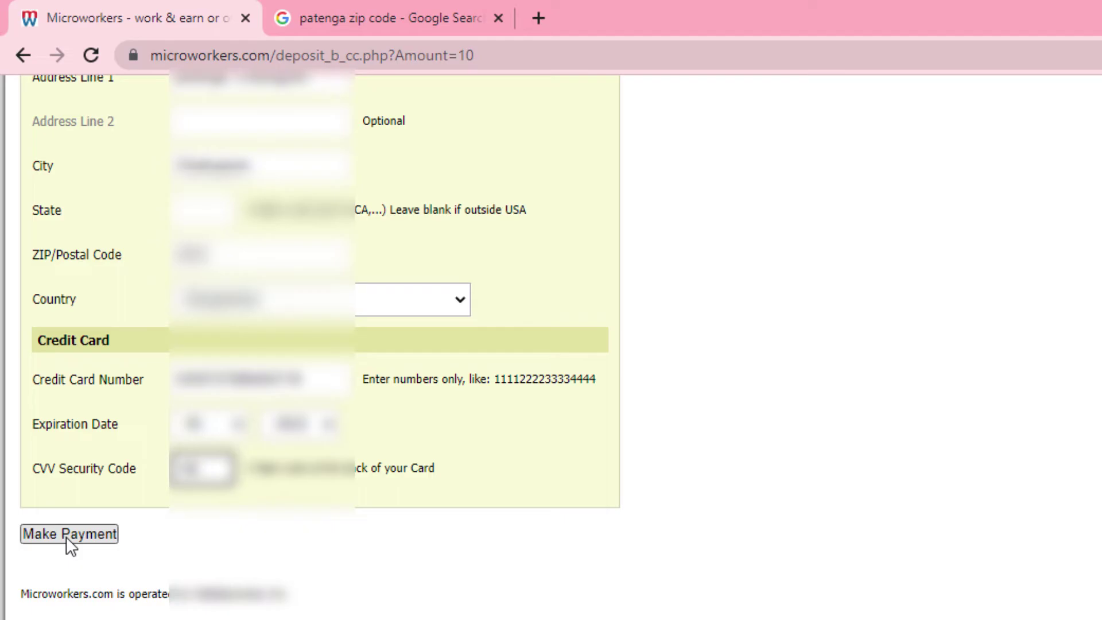
scroll(66, 536, "up", 10)
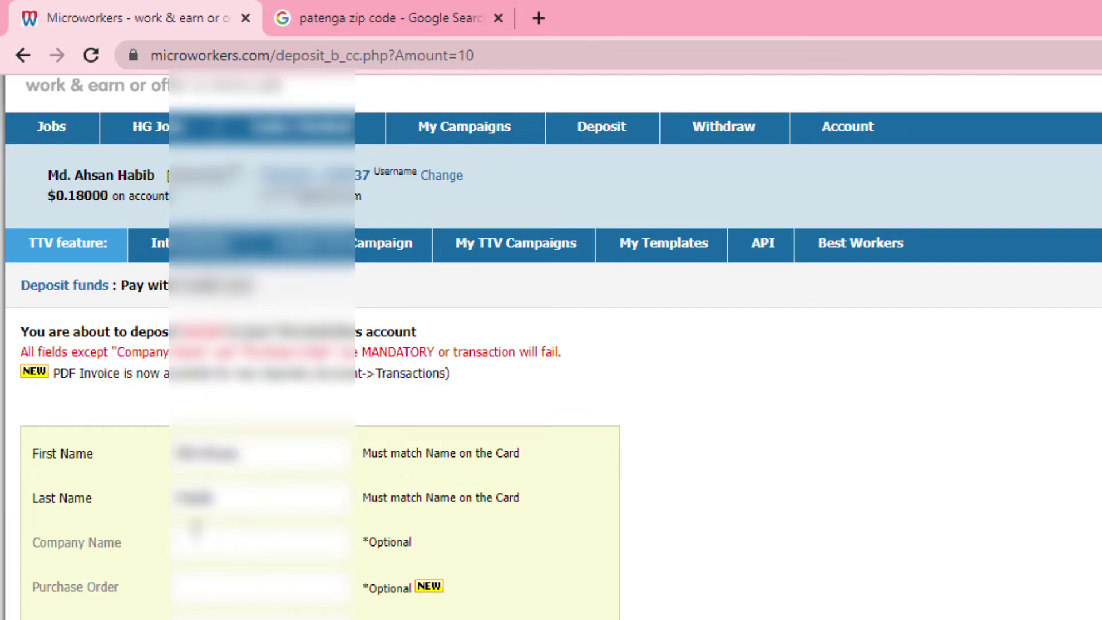
scroll(281, 539, "down", 4)
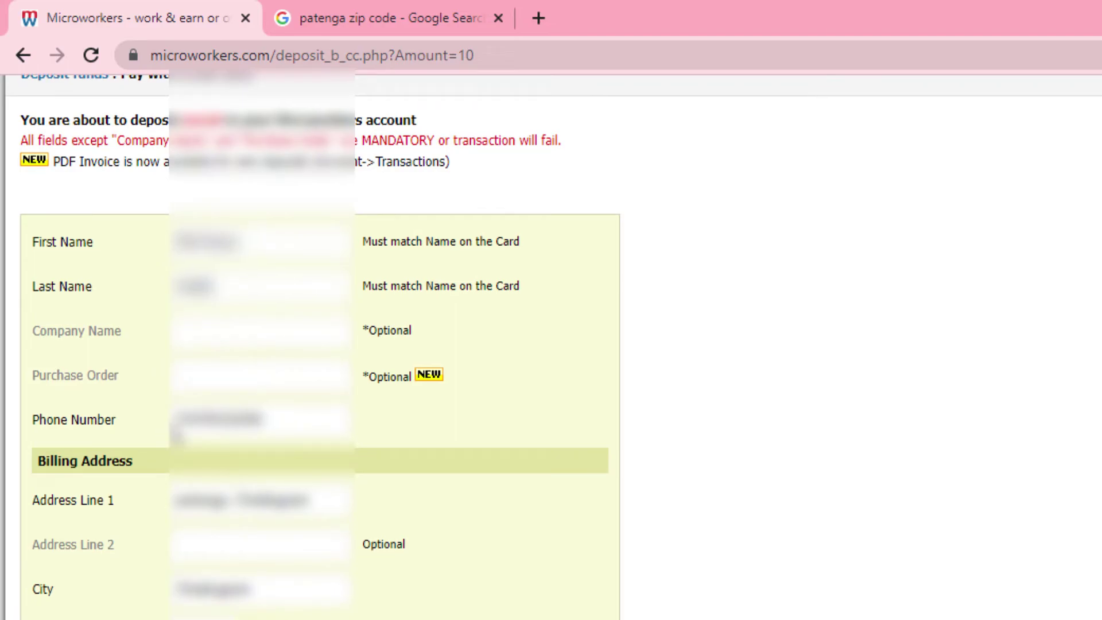
scroll(327, 537, "down", 6)
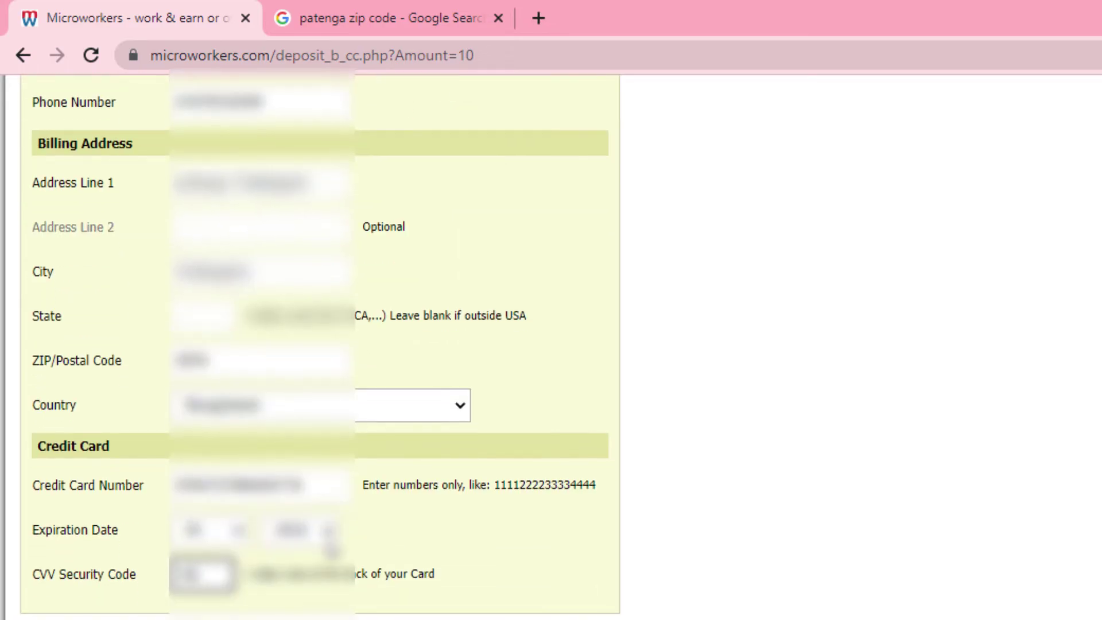
scroll(329, 533, "up", 8)
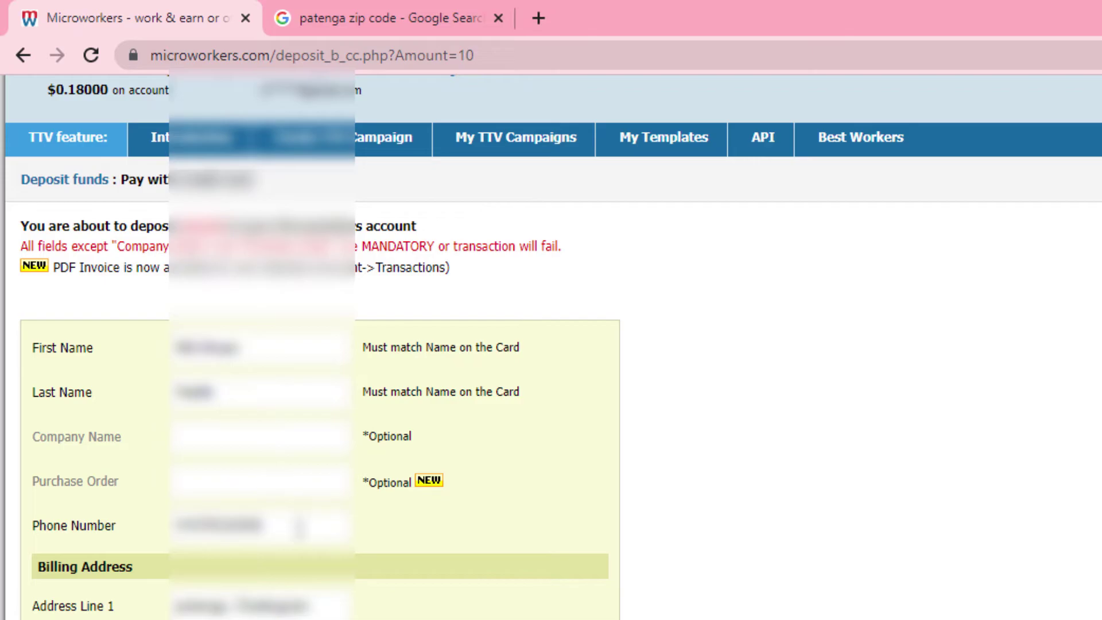
scroll(292, 506, "down", 8)
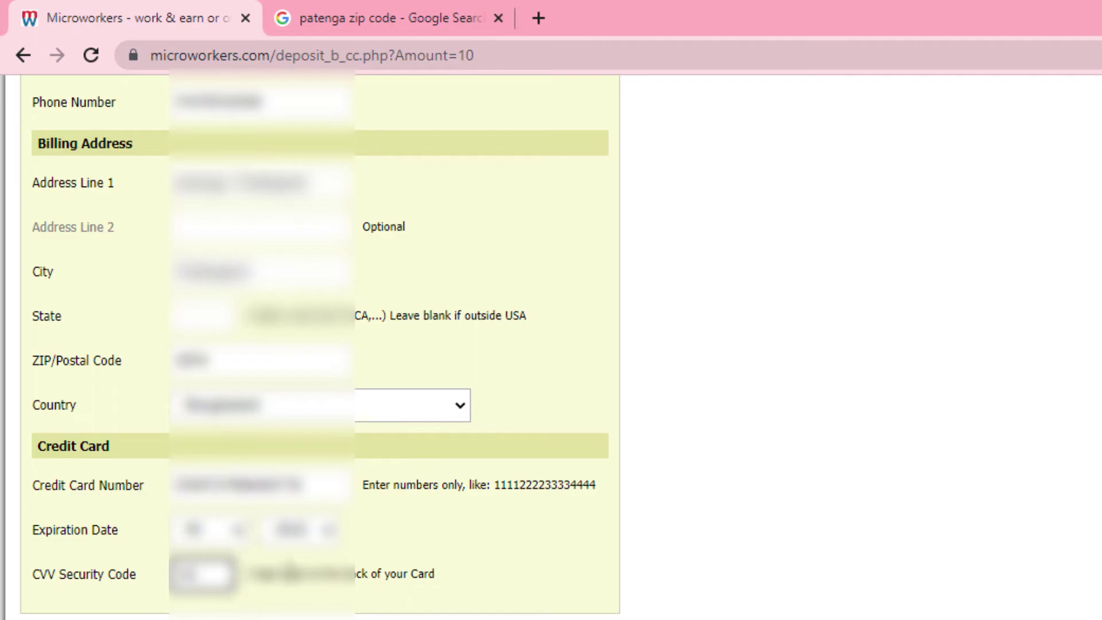
scroll(290, 572, "down", 2)
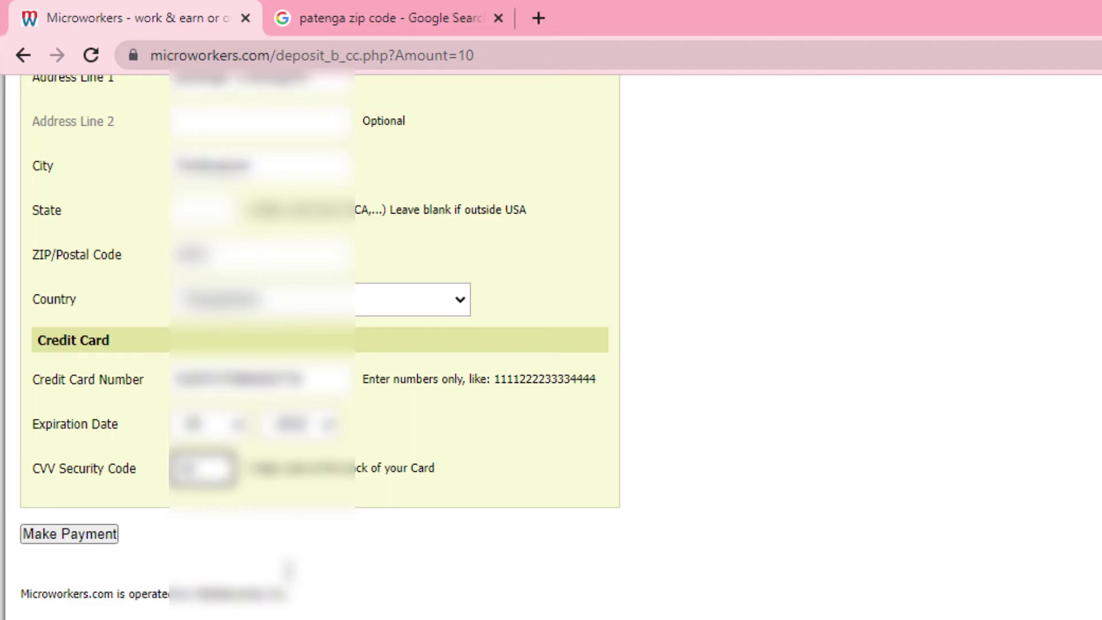
scroll(289, 571, "up", 10)
scroll(290, 579, "down", 9)
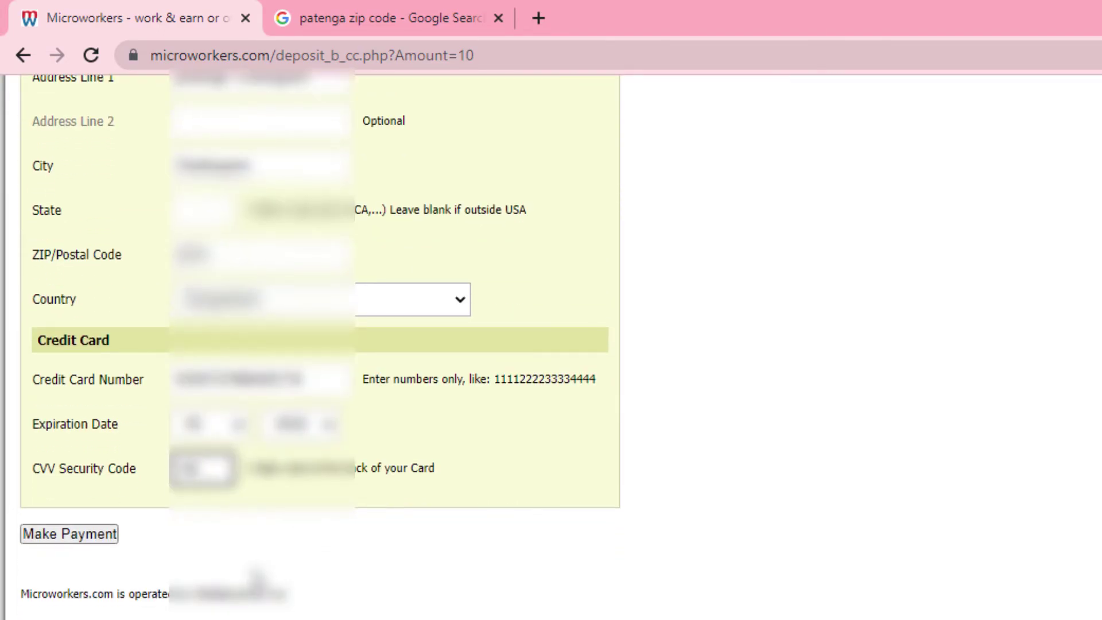
scroll(256, 581, "up", 2)
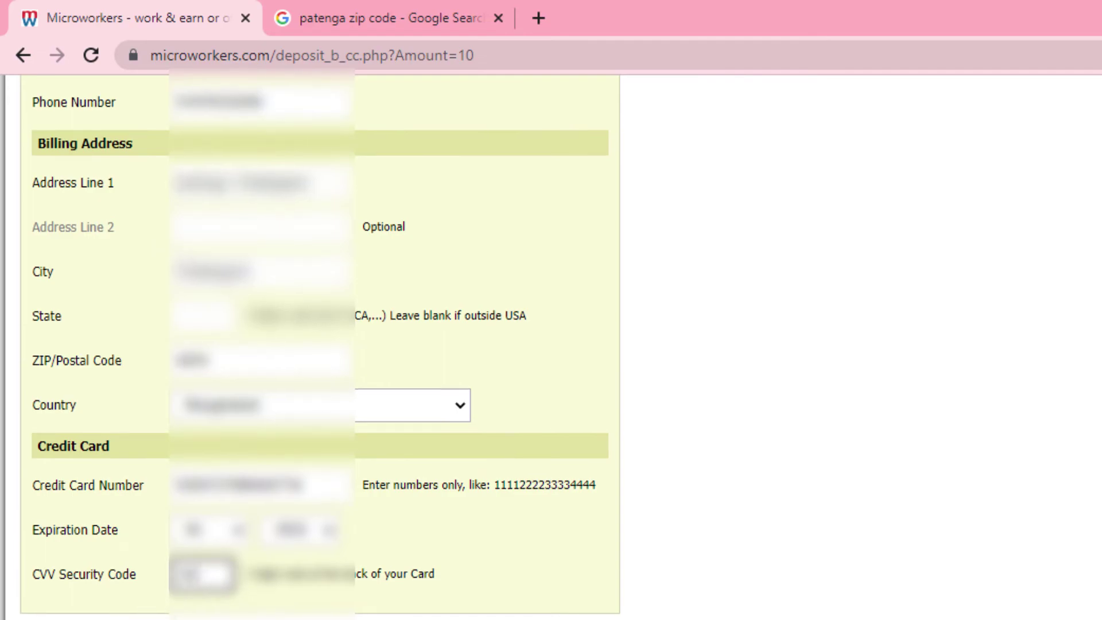
- Submit the $10.00 card payment and review the Transaction Successful page showing $10.18000
left_click(103, 471)
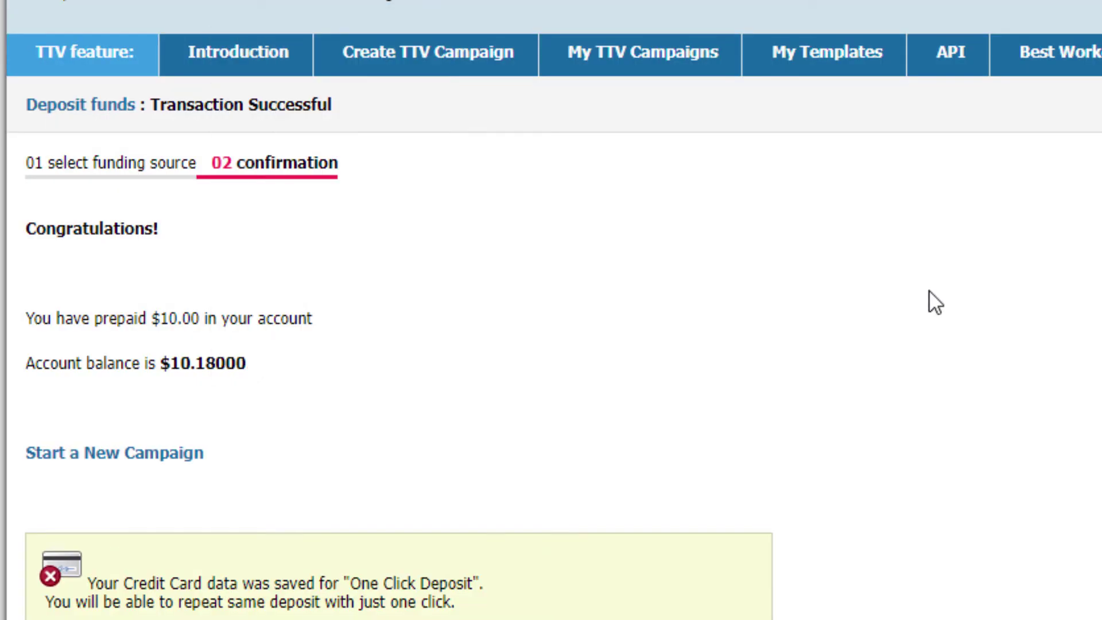
scroll(929, 290, "down", 3)
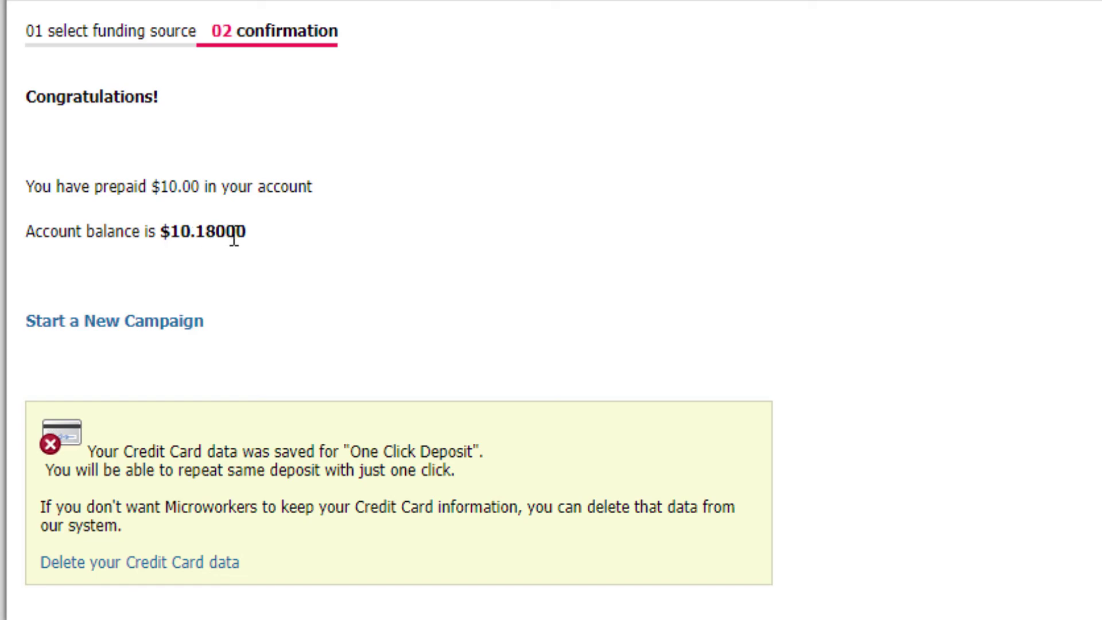
scroll(180, 230, "down", 2)
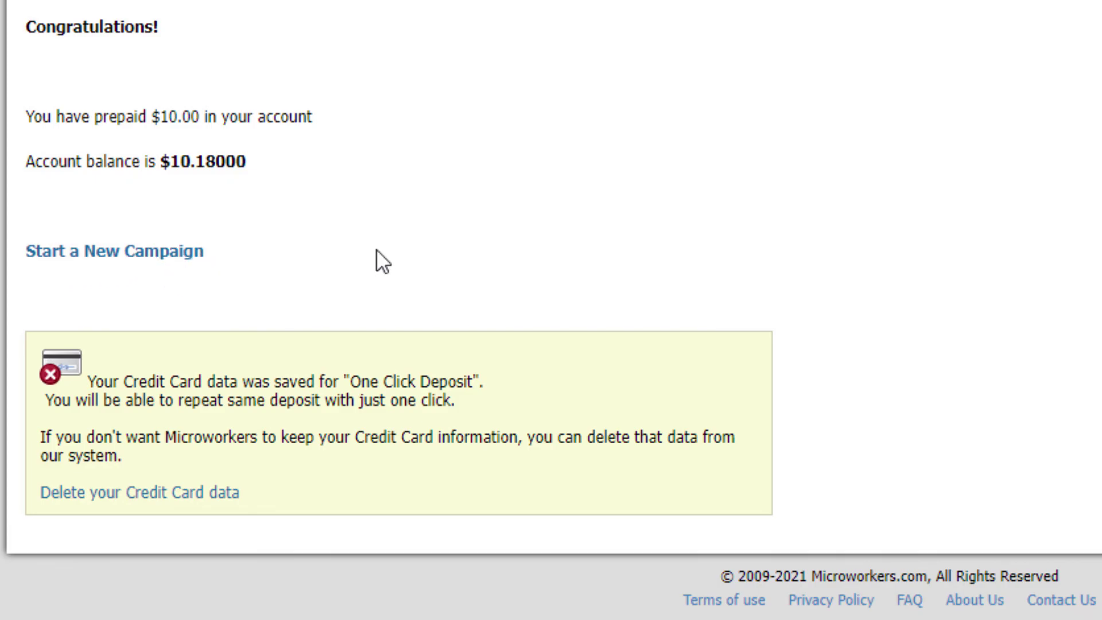
scroll(409, 249, "up", 2)
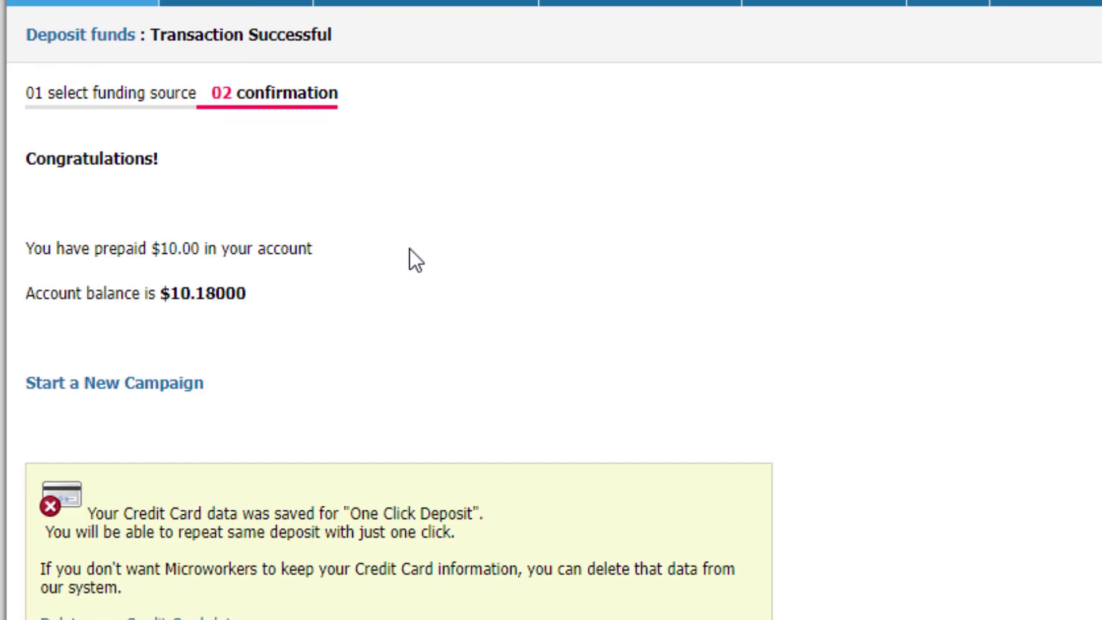